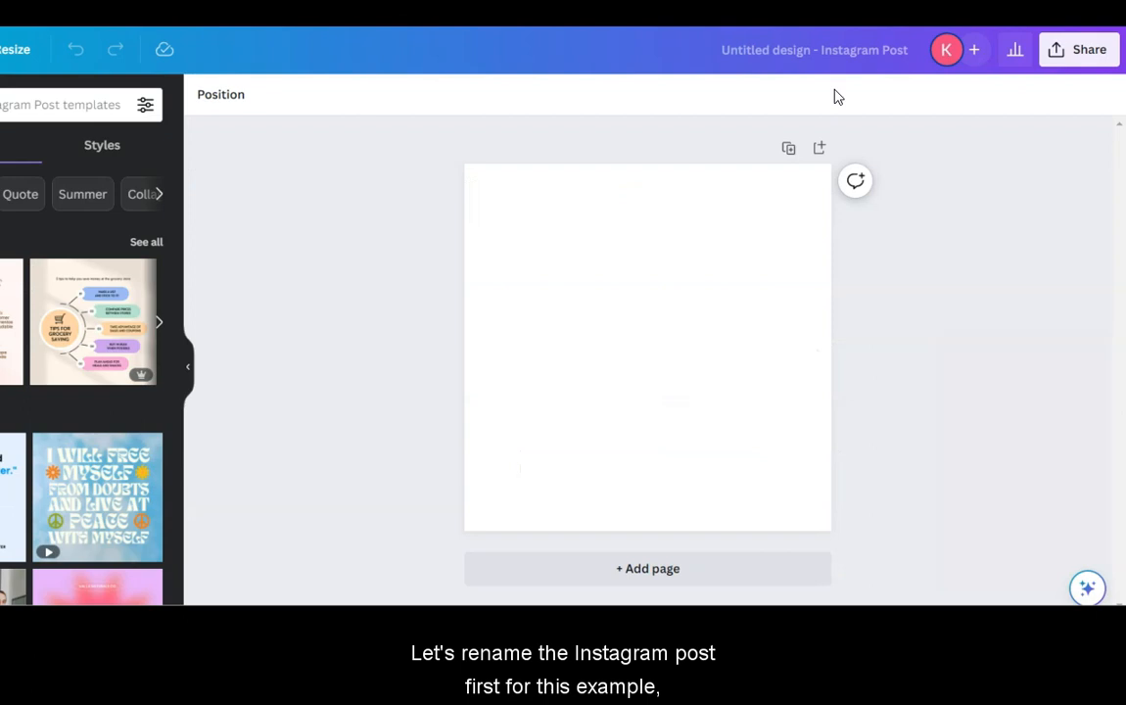
# Rename the untitled Instagram post design as "Avatar"
pyautogui.click(795, 51)
pyautogui.press('BackSpace')
pyautogui.write('Avatar')
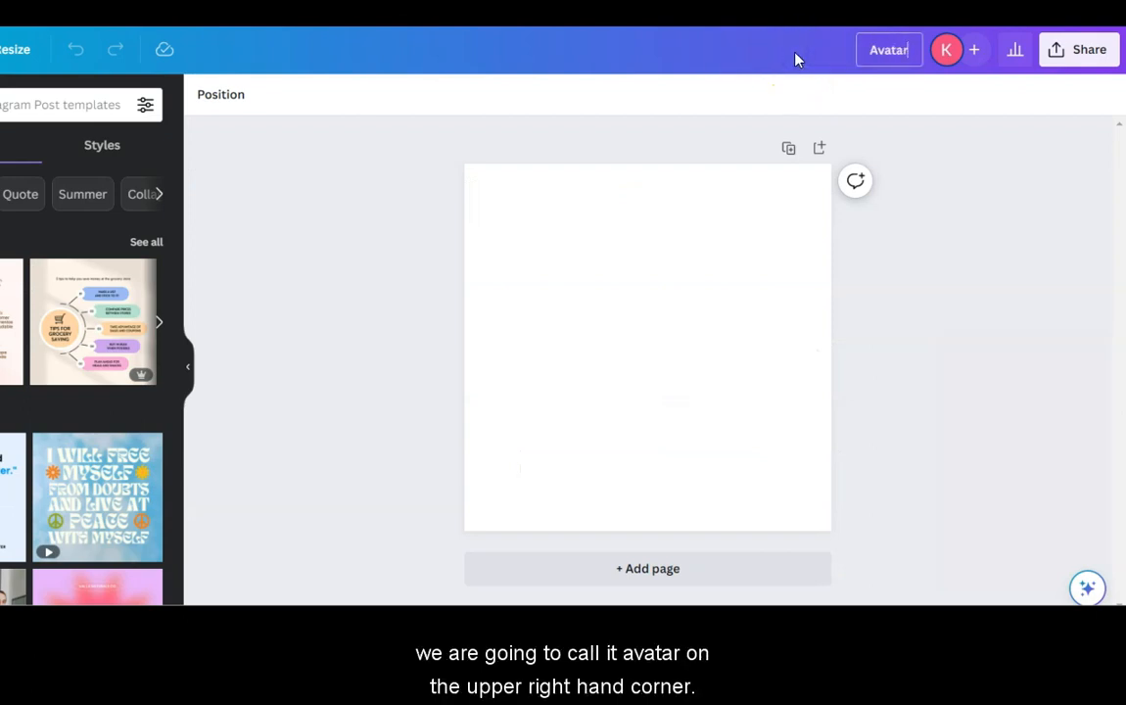
pyautogui.click(616, 140)
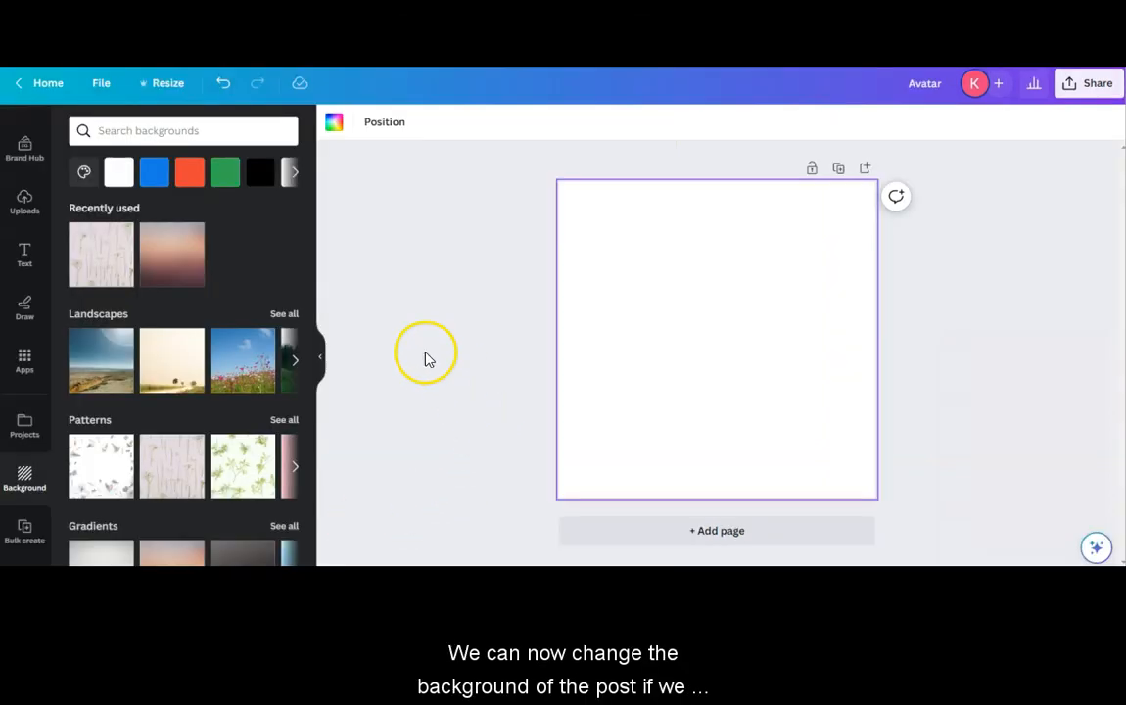
# Apply the recently used blurred sunset gradient as the background and add the heading "Create a Talking Avatar"
pyautogui.click(183, 277)
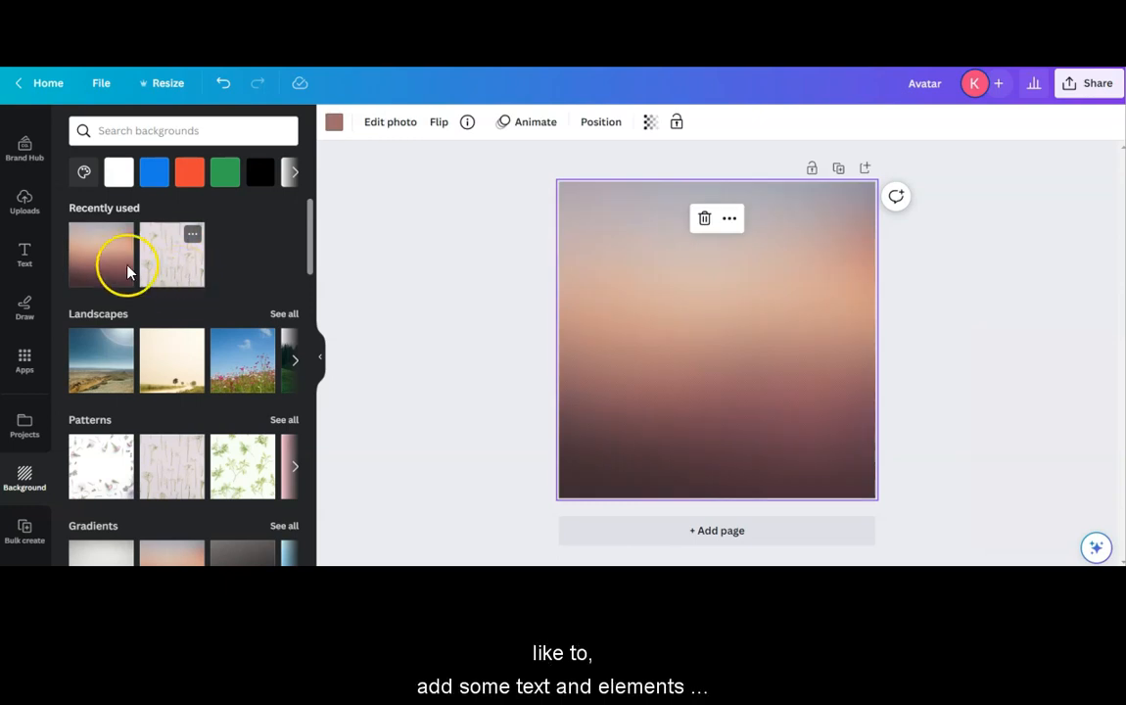
pyautogui.click(26, 259)
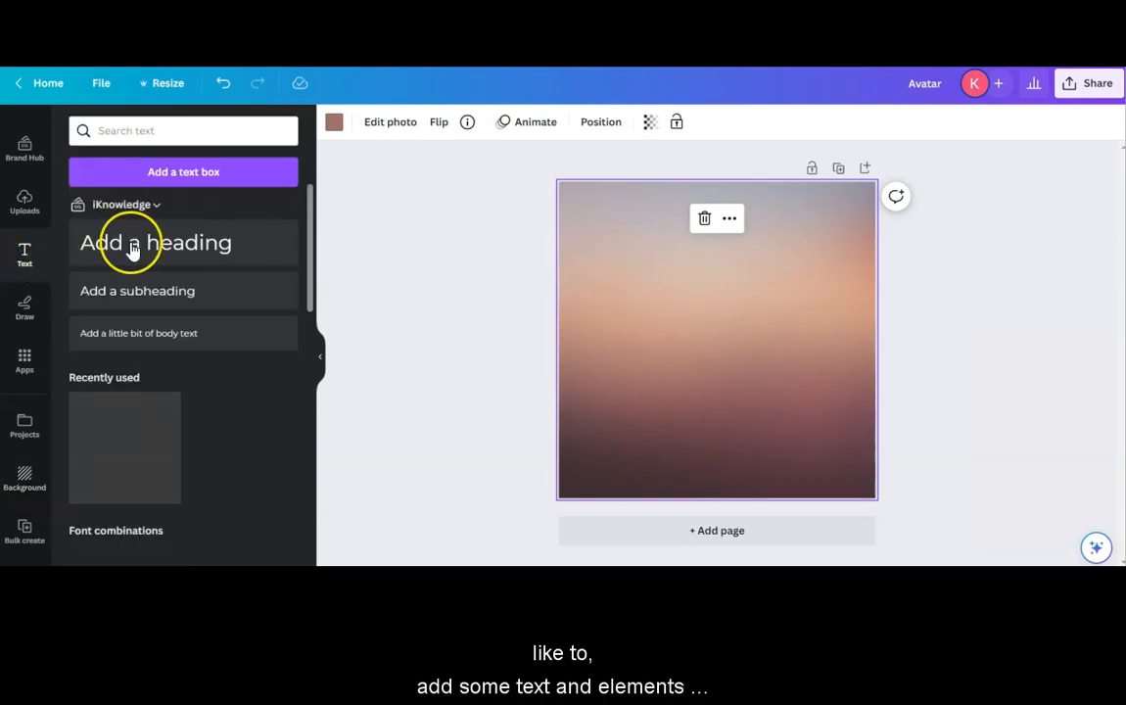
pyautogui.click(138, 249)
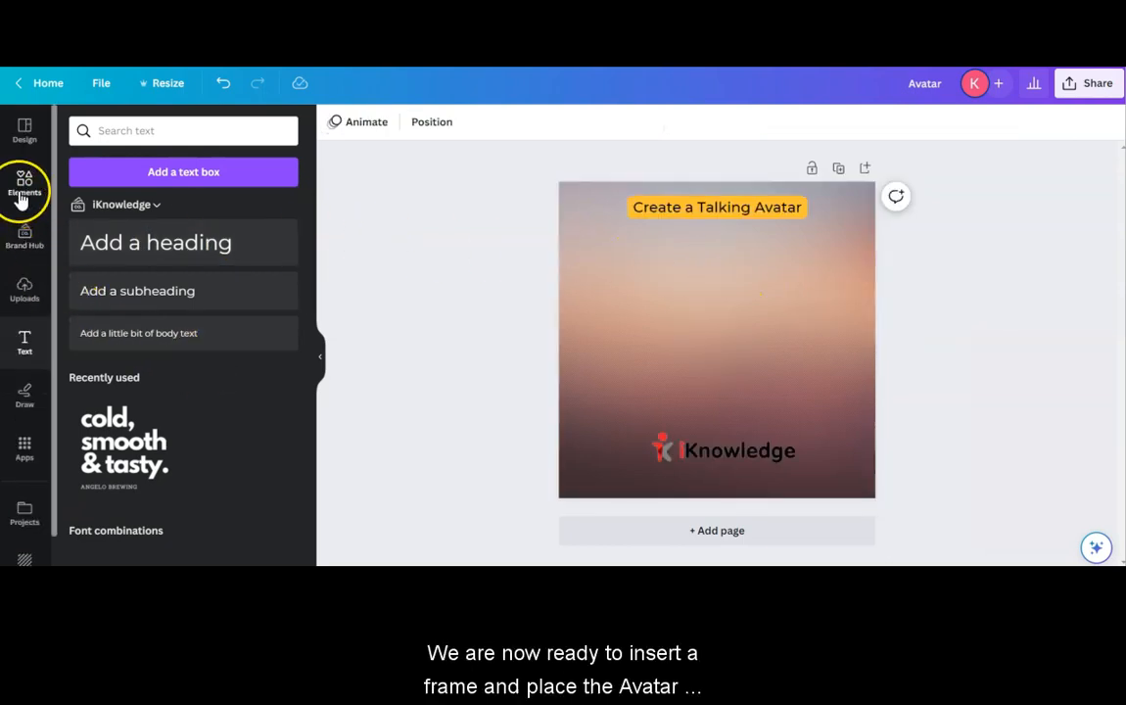
# Search the elements for "frame", insert the scalloped circle frame and enlarge it between the heading and the iKnowledge logo
pyautogui.click(22, 188)
pyautogui.click(106, 128)
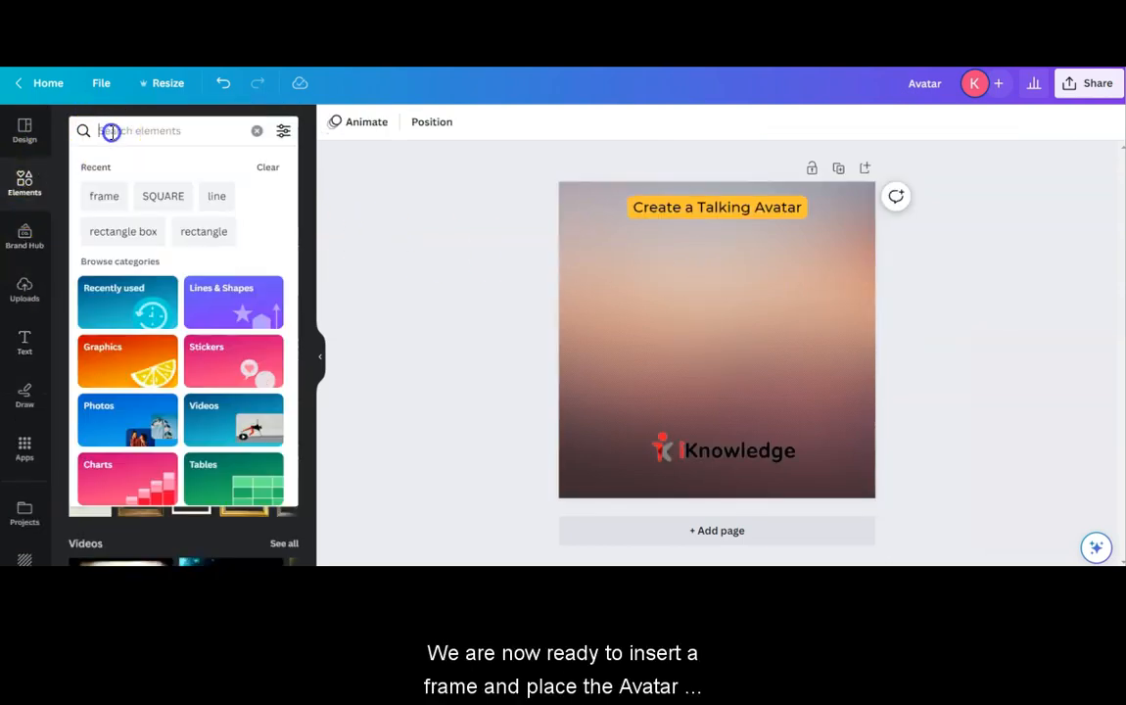
pyautogui.click(104, 195)
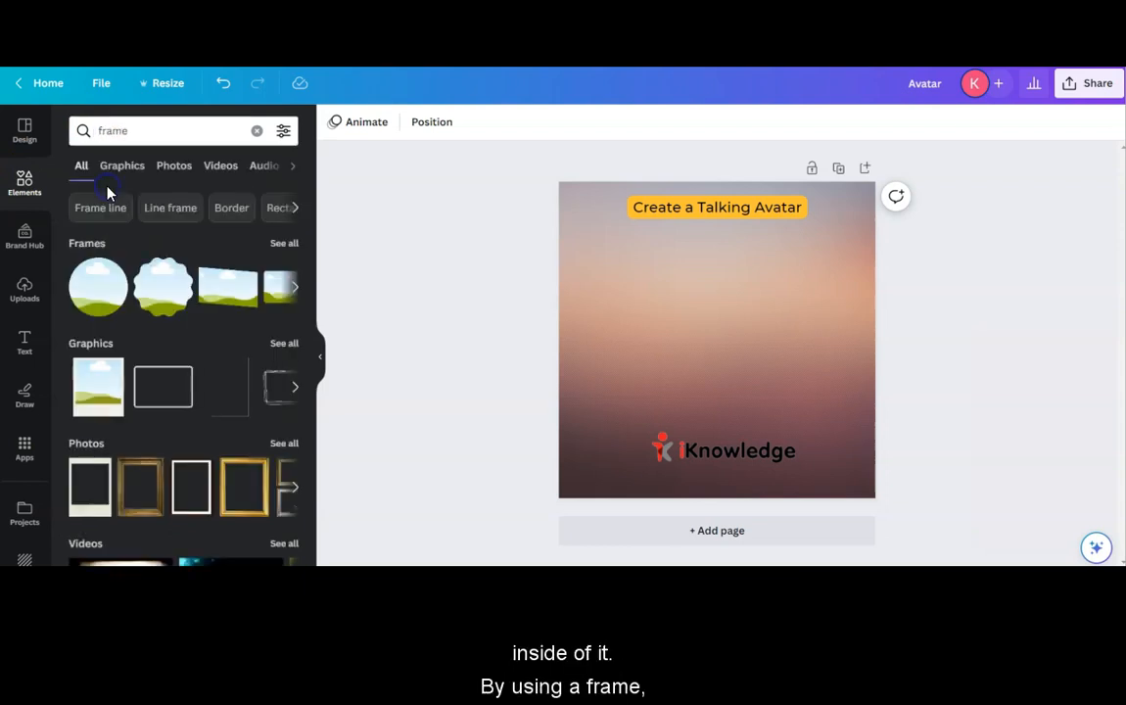
pyautogui.click(159, 287)
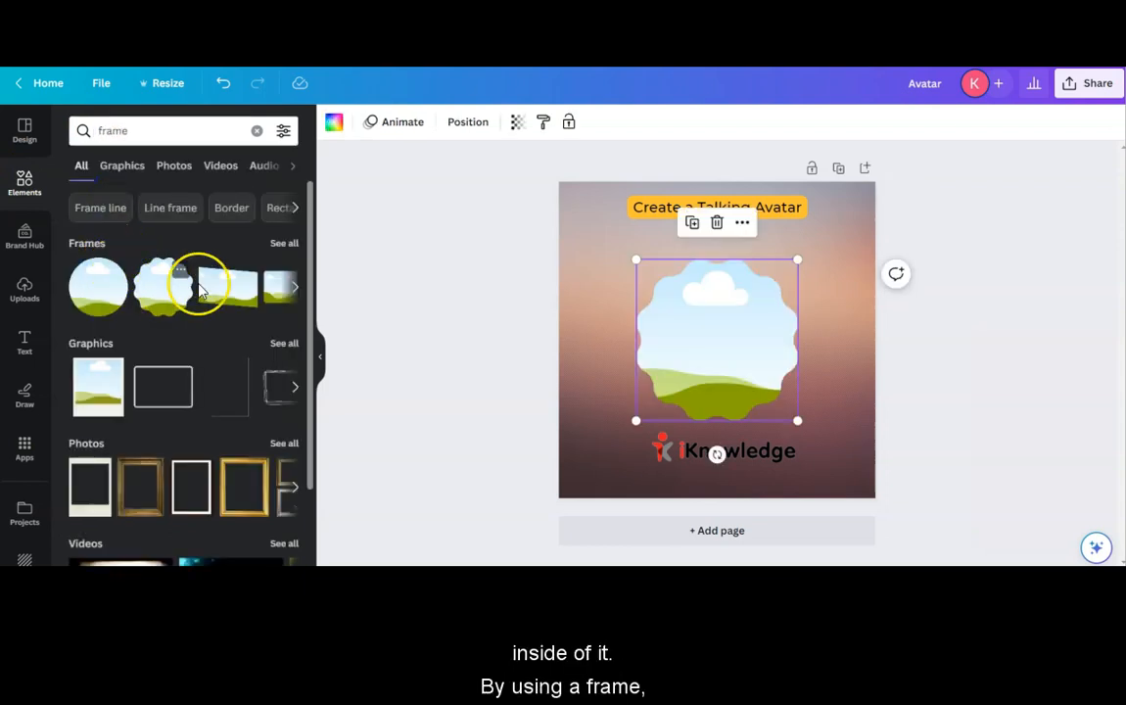
pyautogui.moveTo(637, 261); pyautogui.dragTo(621, 243)
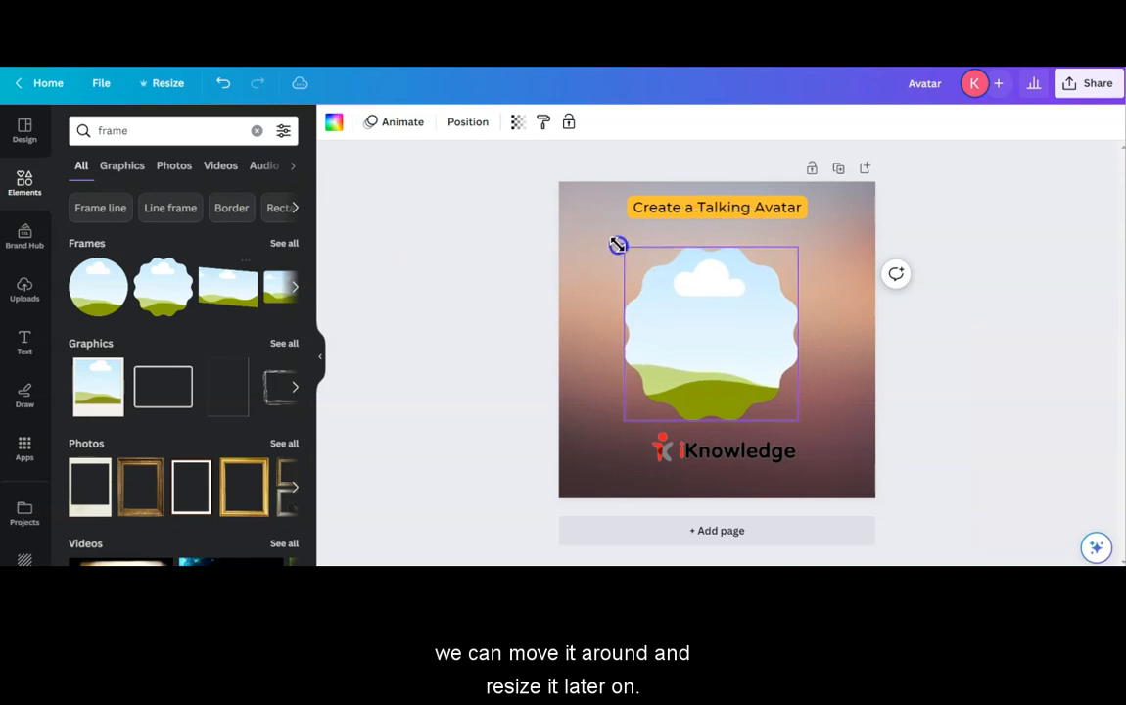
pyautogui.moveTo(799, 243); pyautogui.dragTo(807, 234)
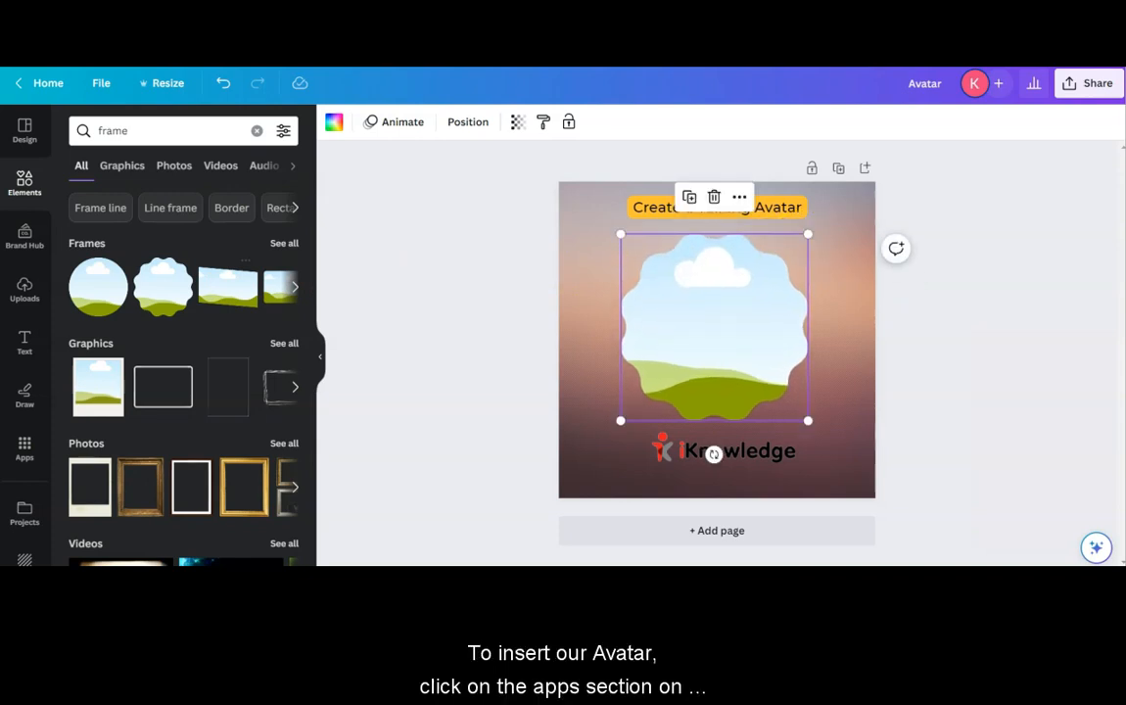
# Open the D-ID AI Presenters app and start connecting an account to it
pyautogui.click(24, 449)
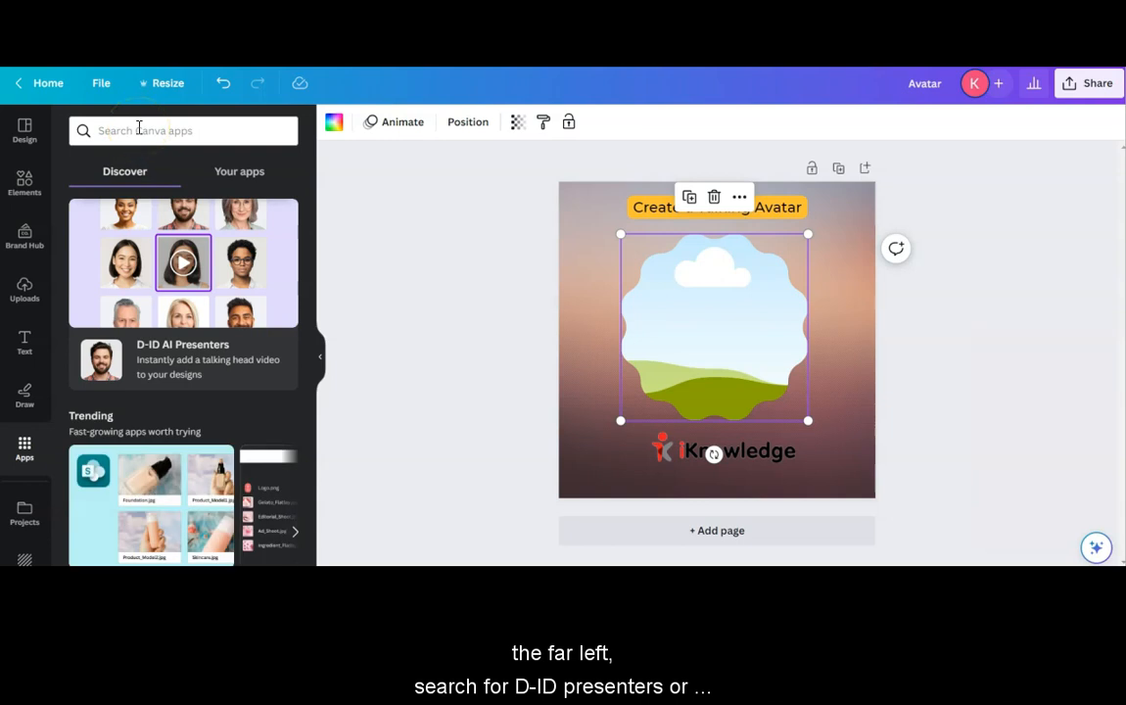
pyautogui.click(152, 367)
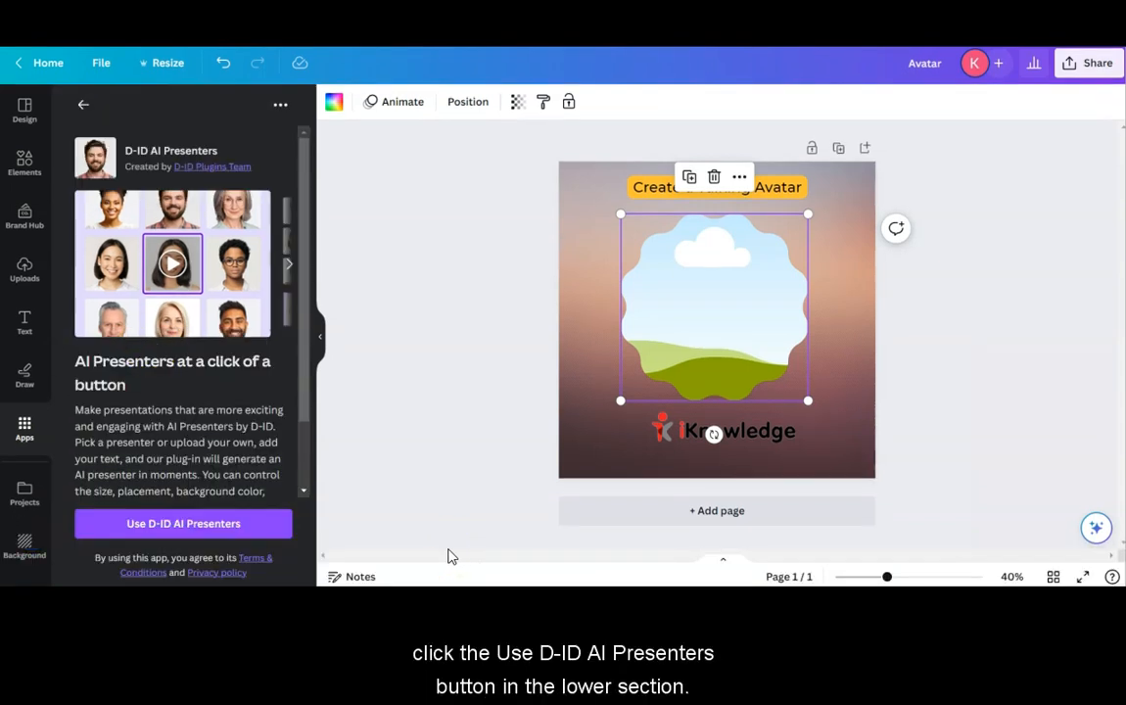
pyautogui.click(224, 528)
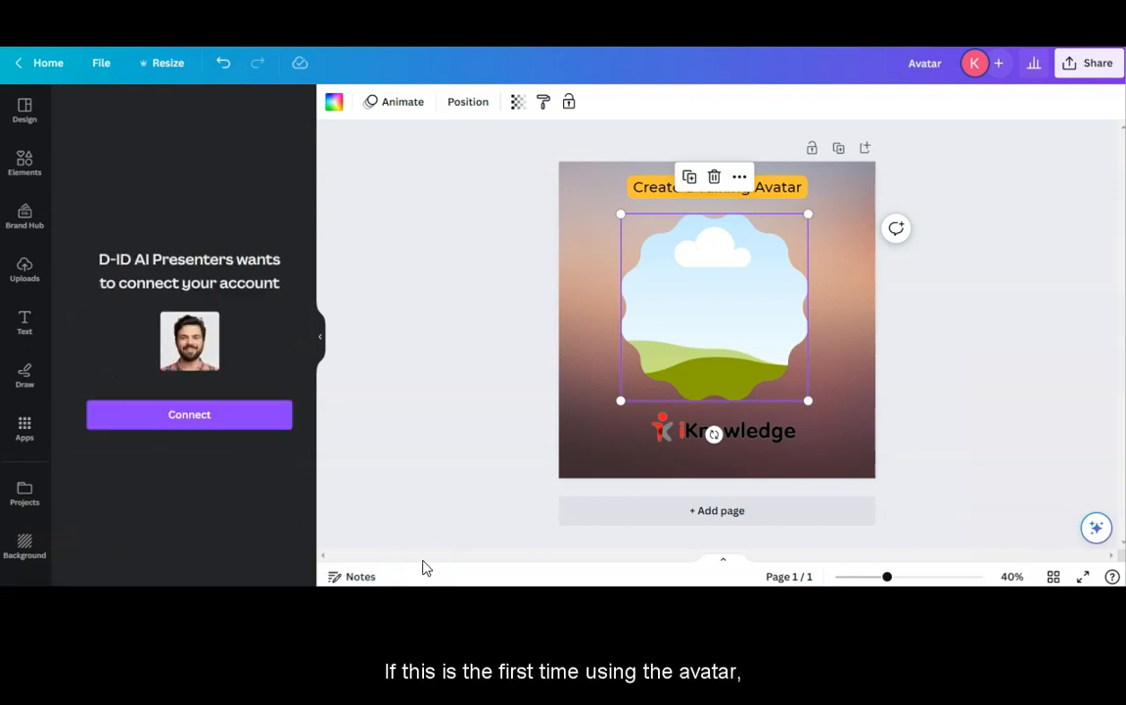
pyautogui.click(206, 434)
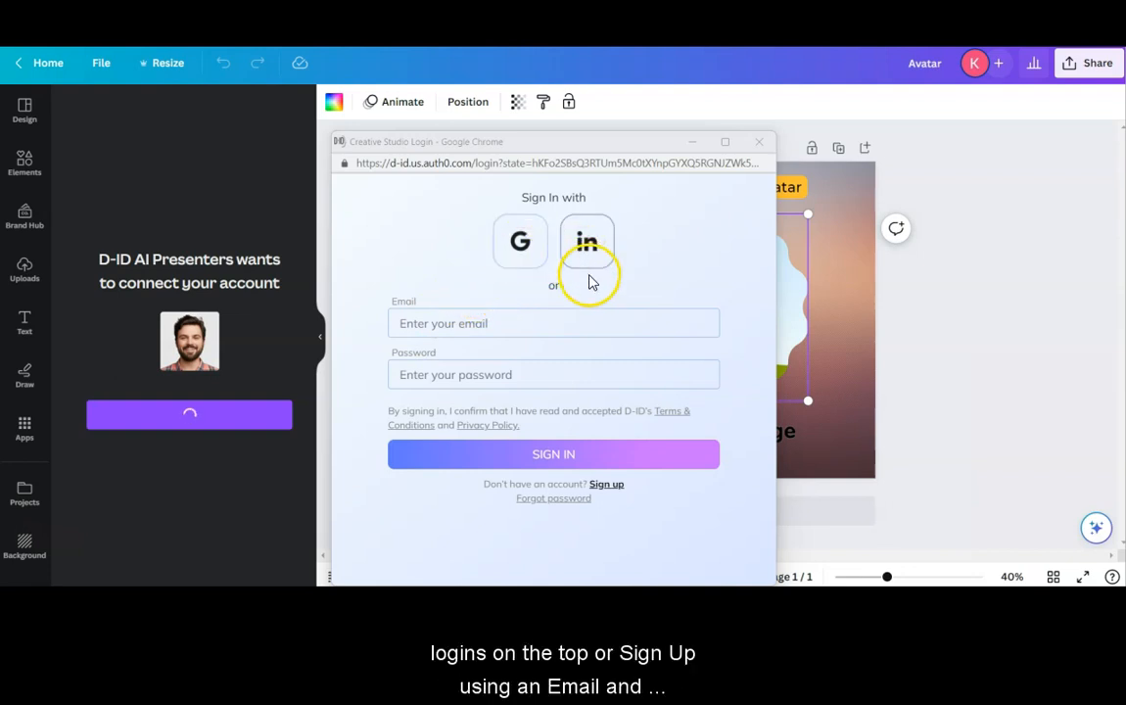
# Sign up for D-ID with the full name, email and account password, accept the terms, and complete the account connection
pyautogui.click(606, 485)
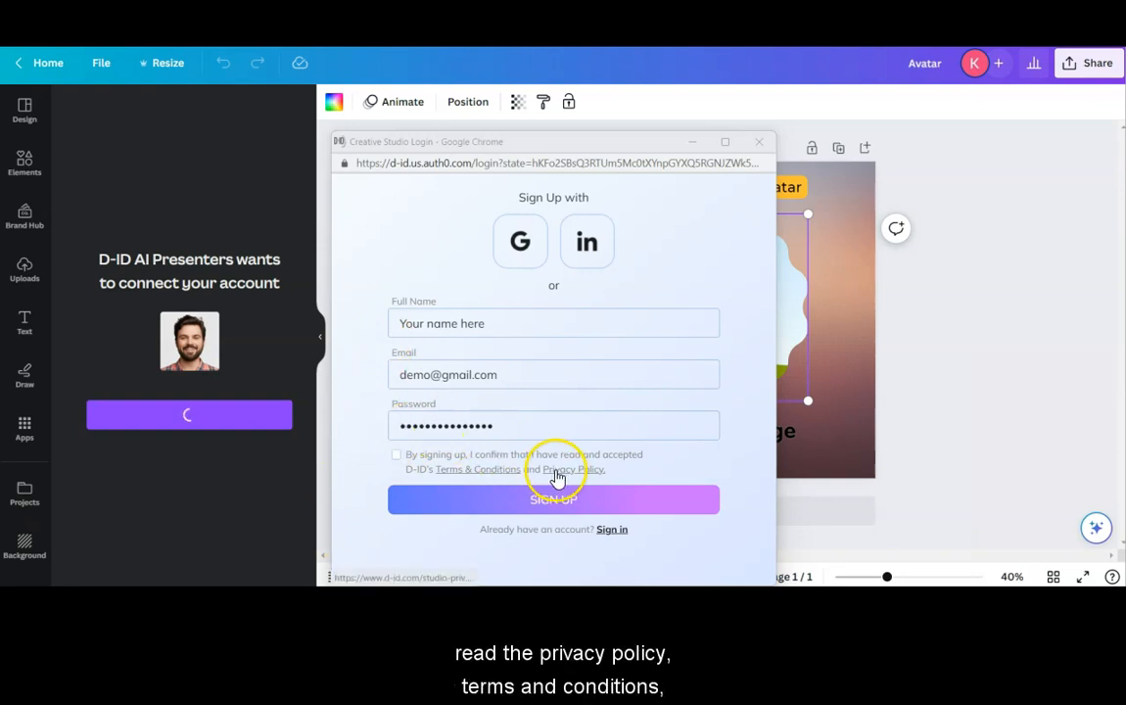
pyautogui.click(396, 456)
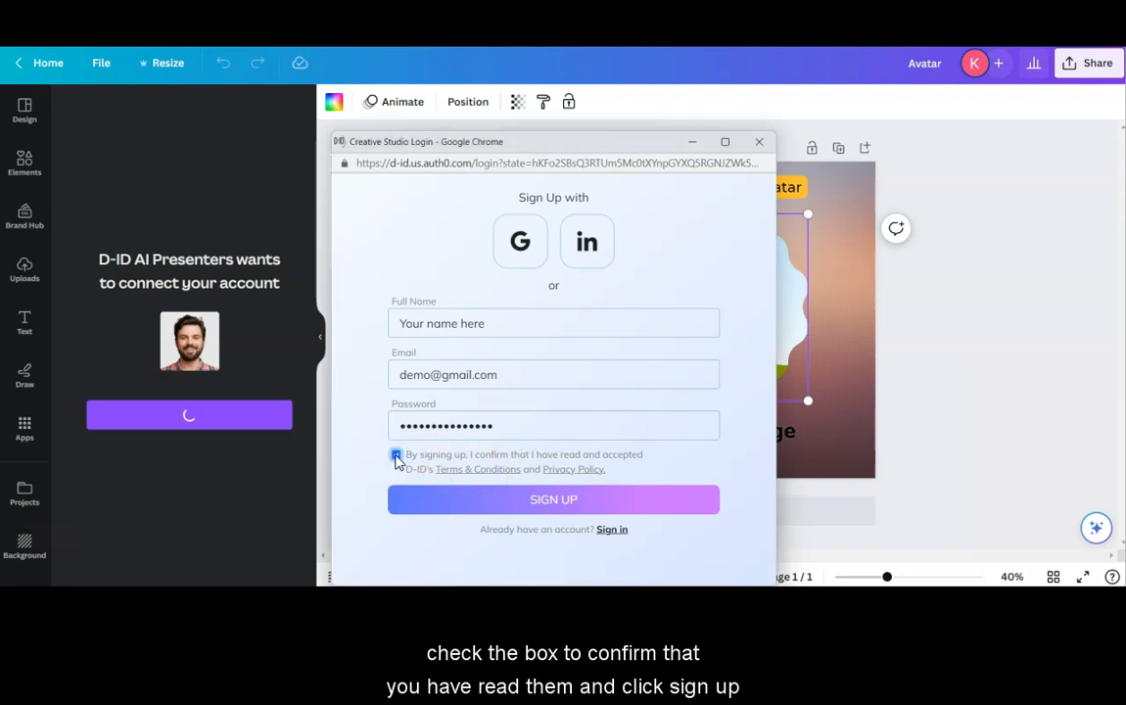
pyautogui.click(542, 503)
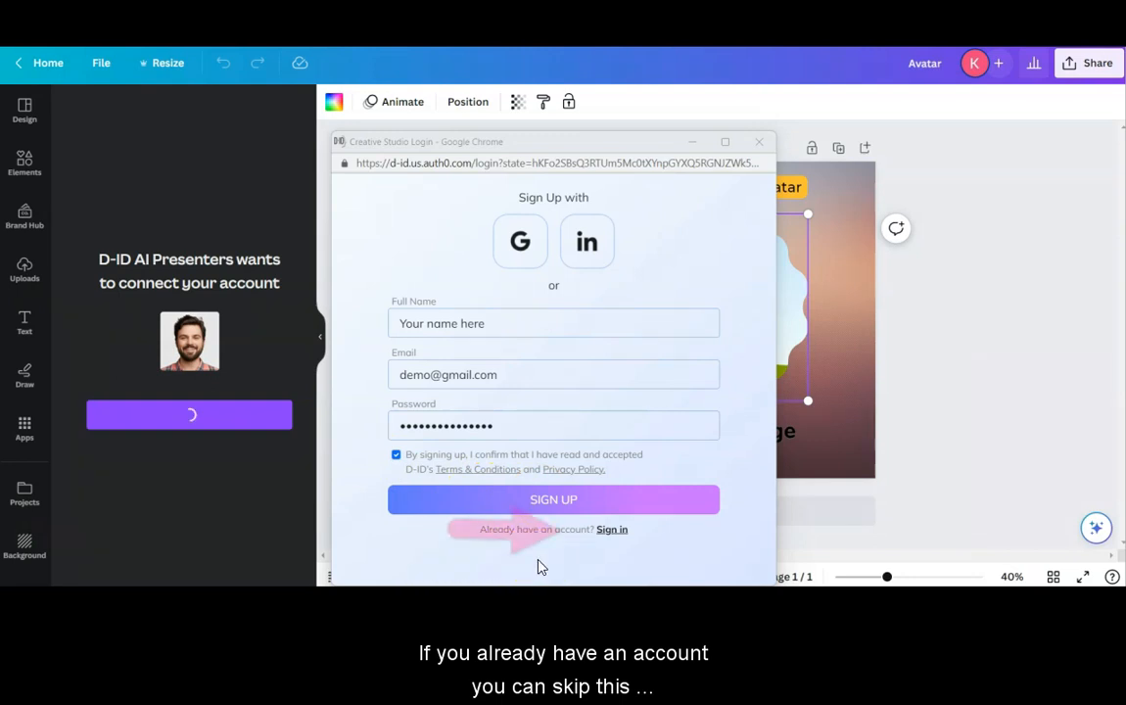
pyautogui.click(611, 530)
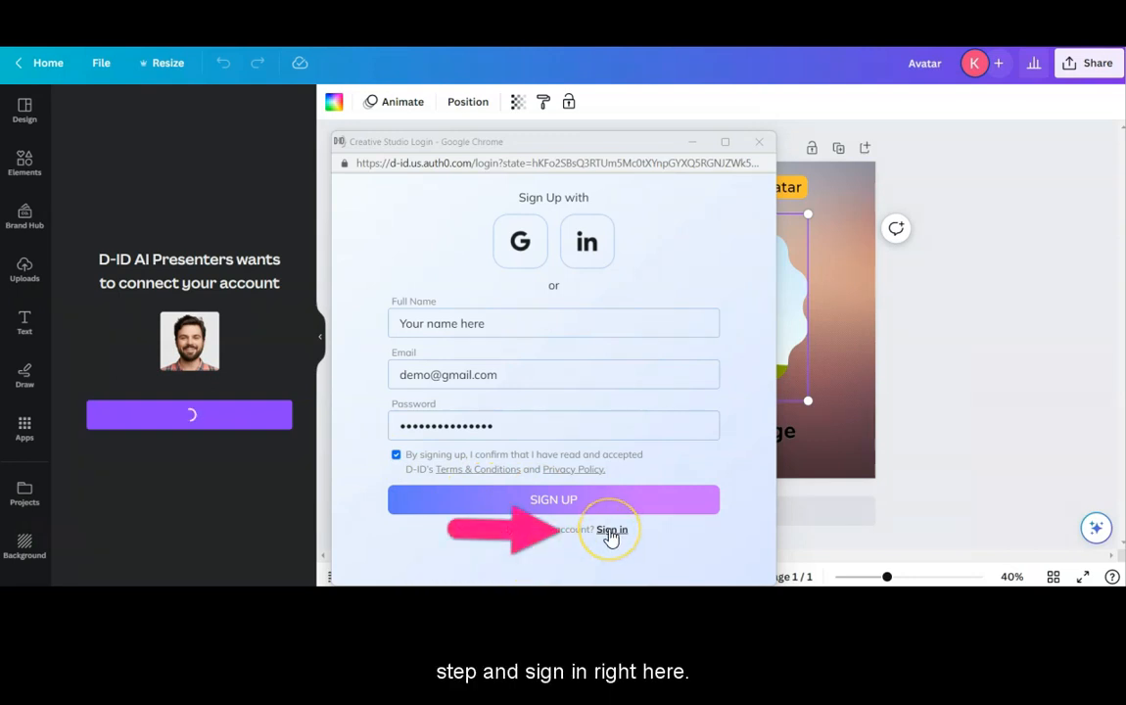
pyautogui.click(465, 558)
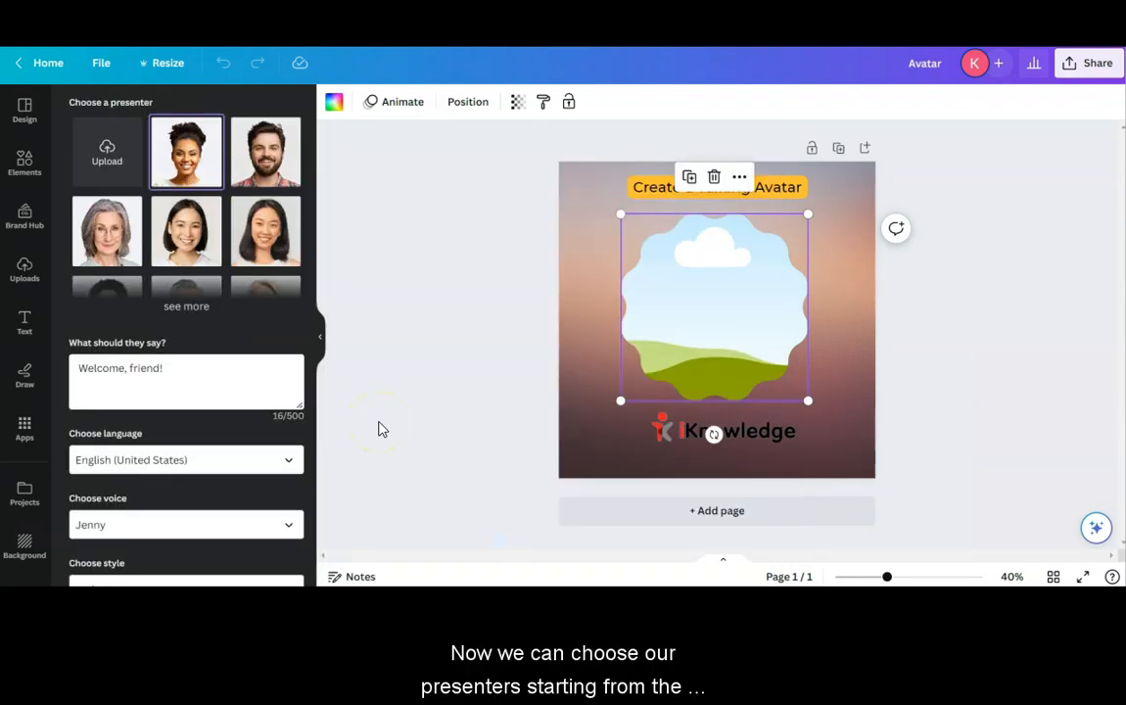
# Expand the full list of presenters and choose the first one, the smiling woman with curly hair pinned up
pyautogui.click(188, 310)
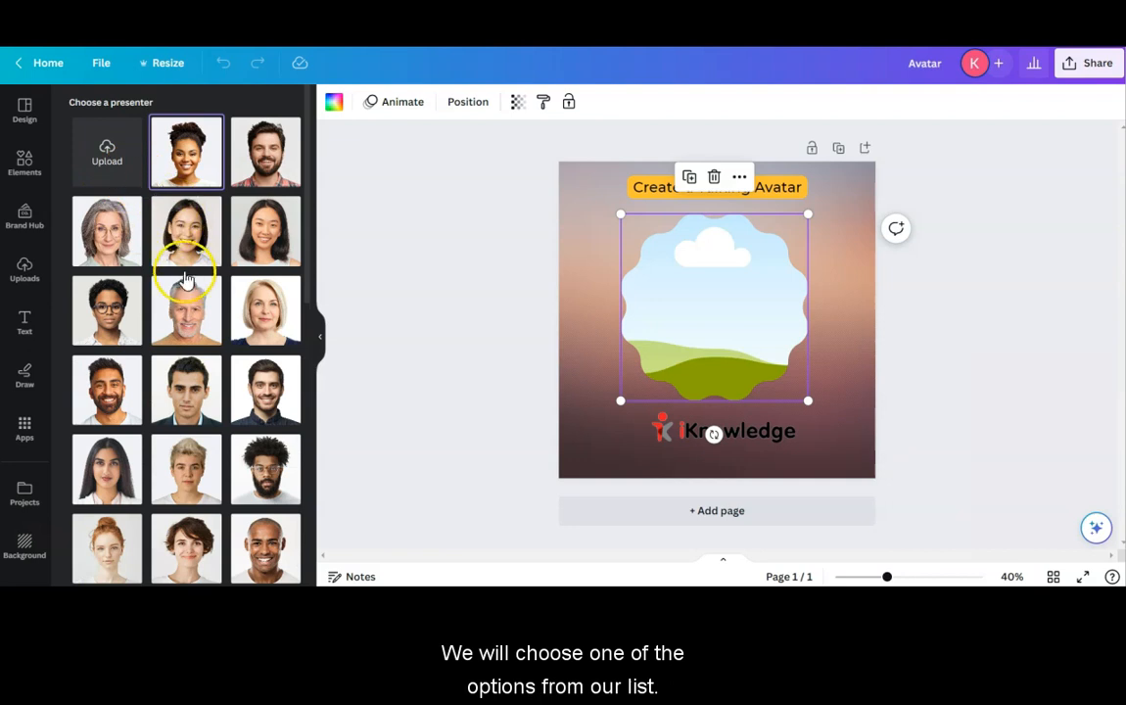
pyautogui.scroll(-3, 187, 286)
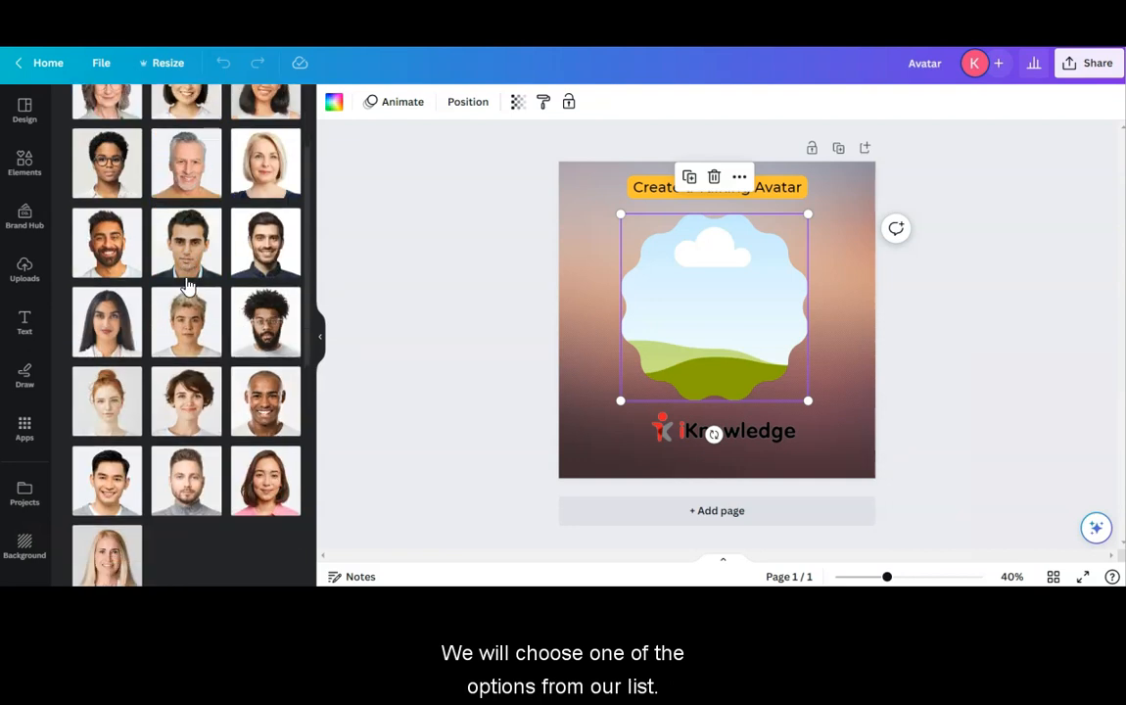
pyautogui.scroll(3, 188, 286)
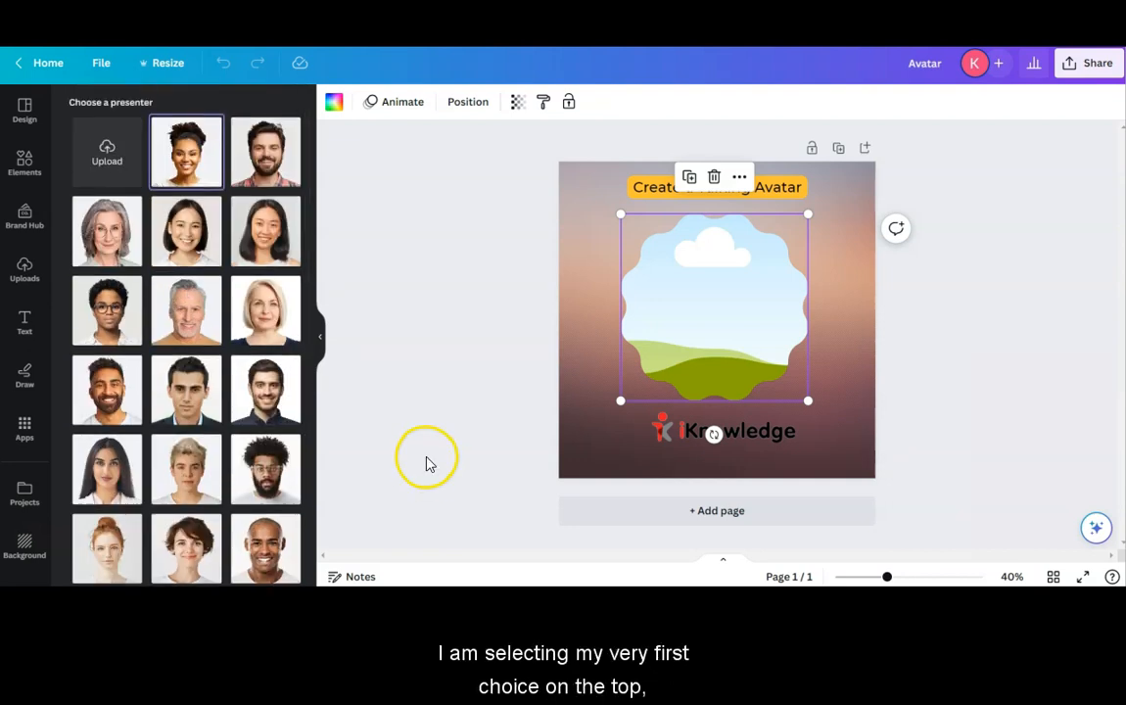
pyautogui.click(196, 173)
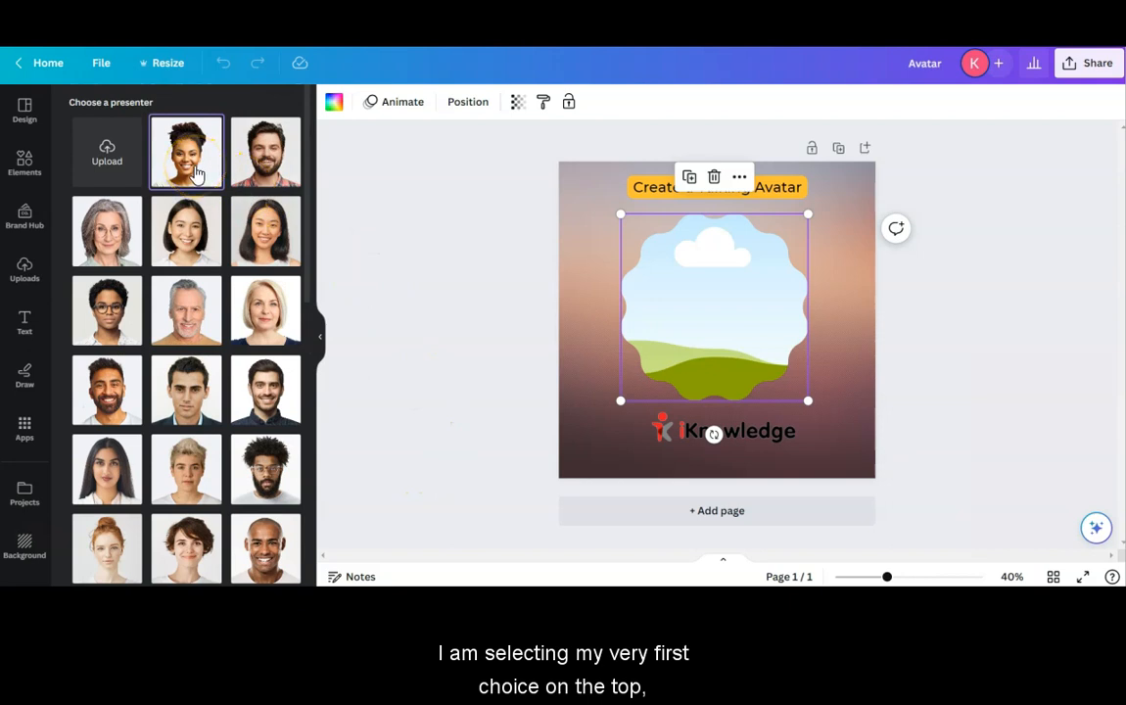
# Set the presenter's script to "Thank you for joining us in this tutorial" and make the script box taller
pyautogui.scroll(-6, 194, 240)
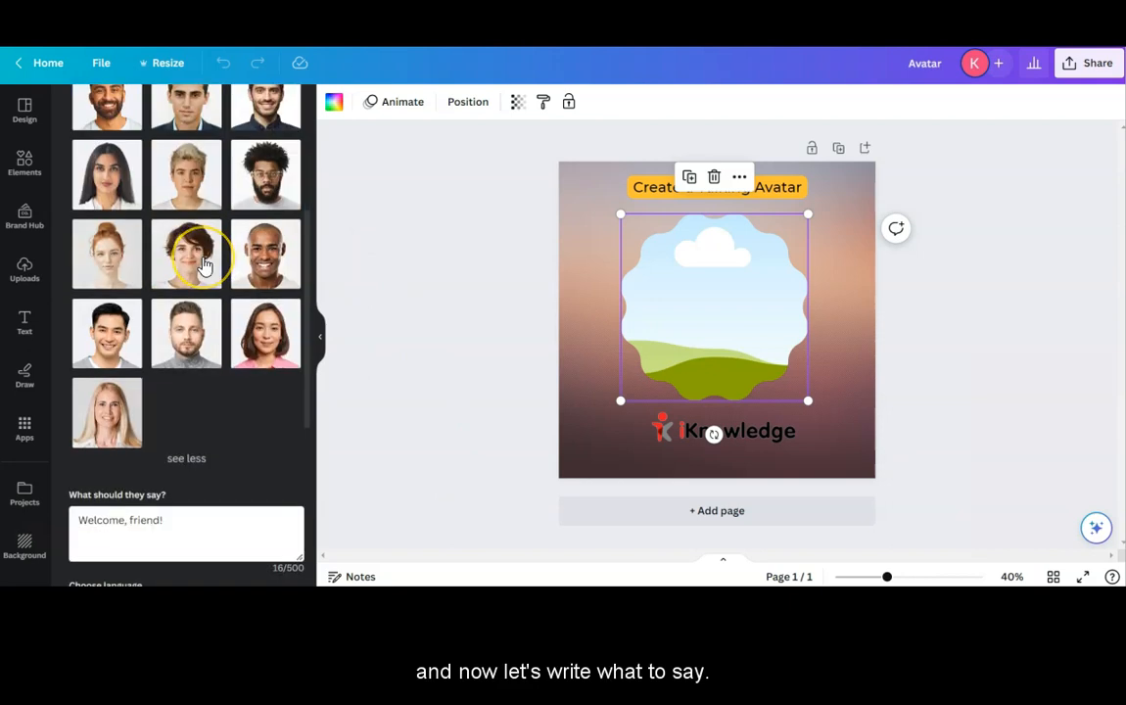
pyautogui.click(186, 292)
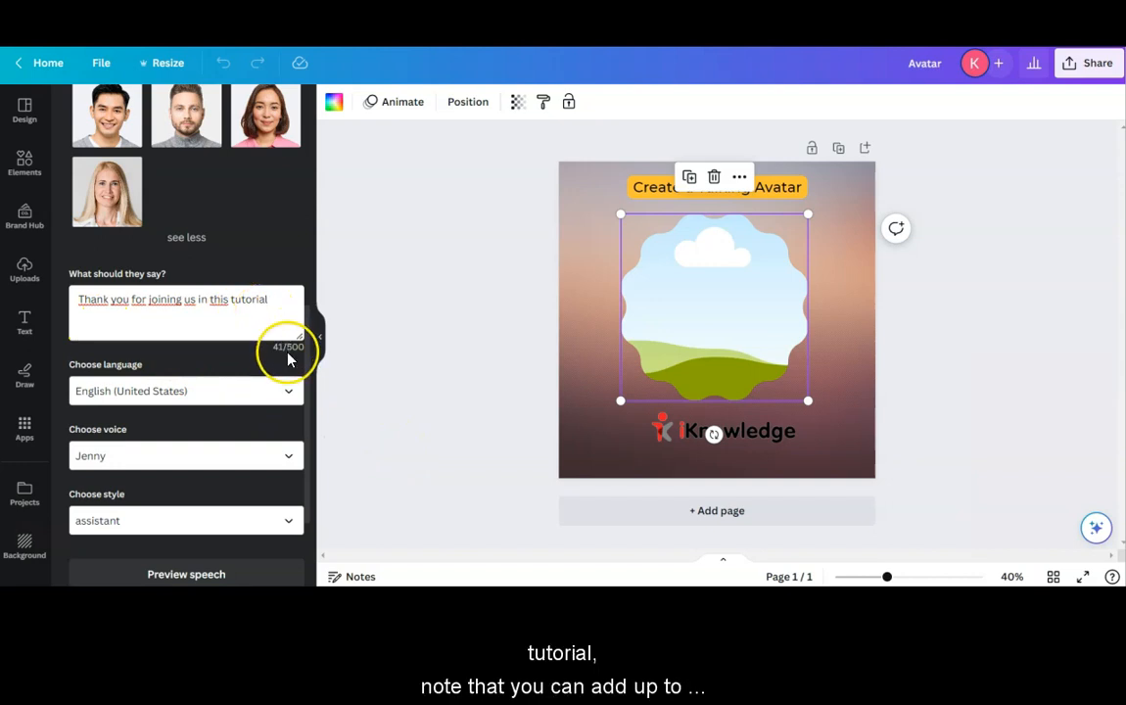
pyautogui.moveTo(290, 351); pyautogui.dragTo(284, 425)
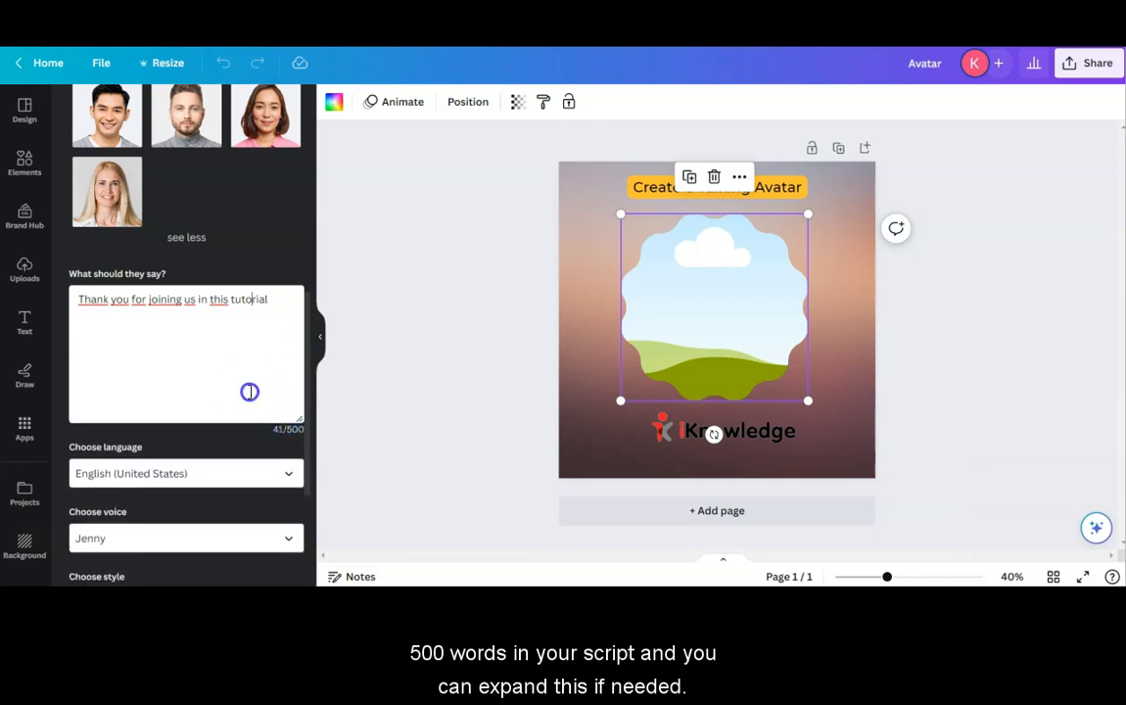
# Browse the available speech languages, keeping English (United States) as the presenter's language
pyautogui.click(289, 477)
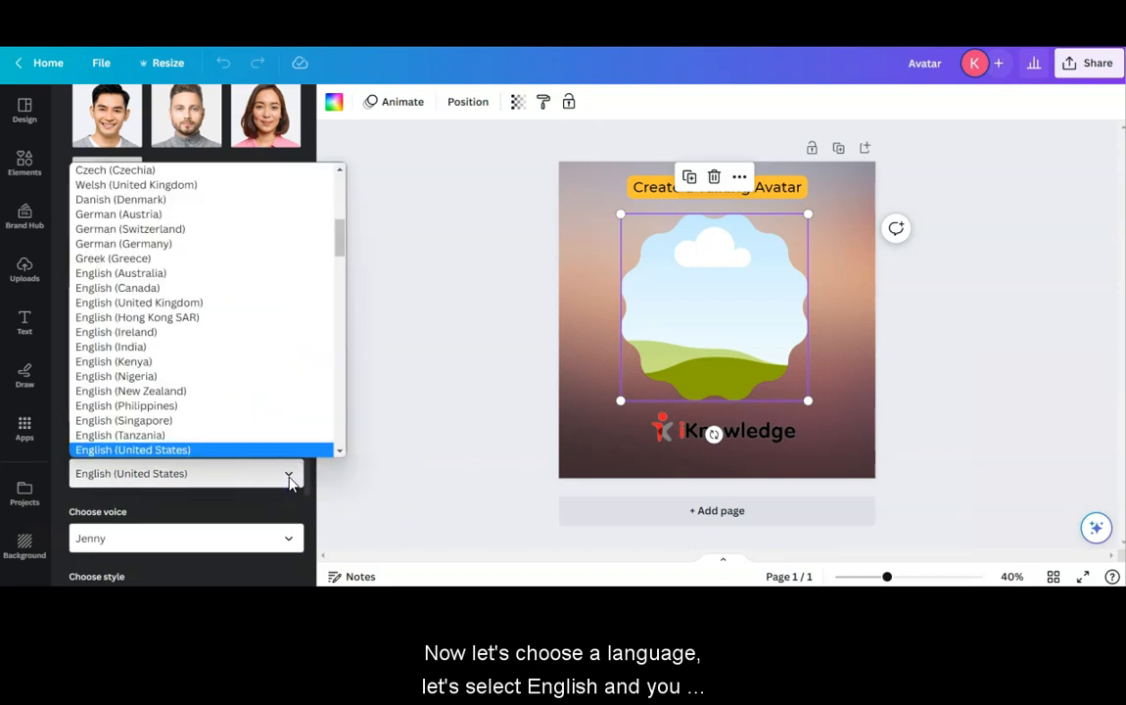
pyautogui.click(288, 476)
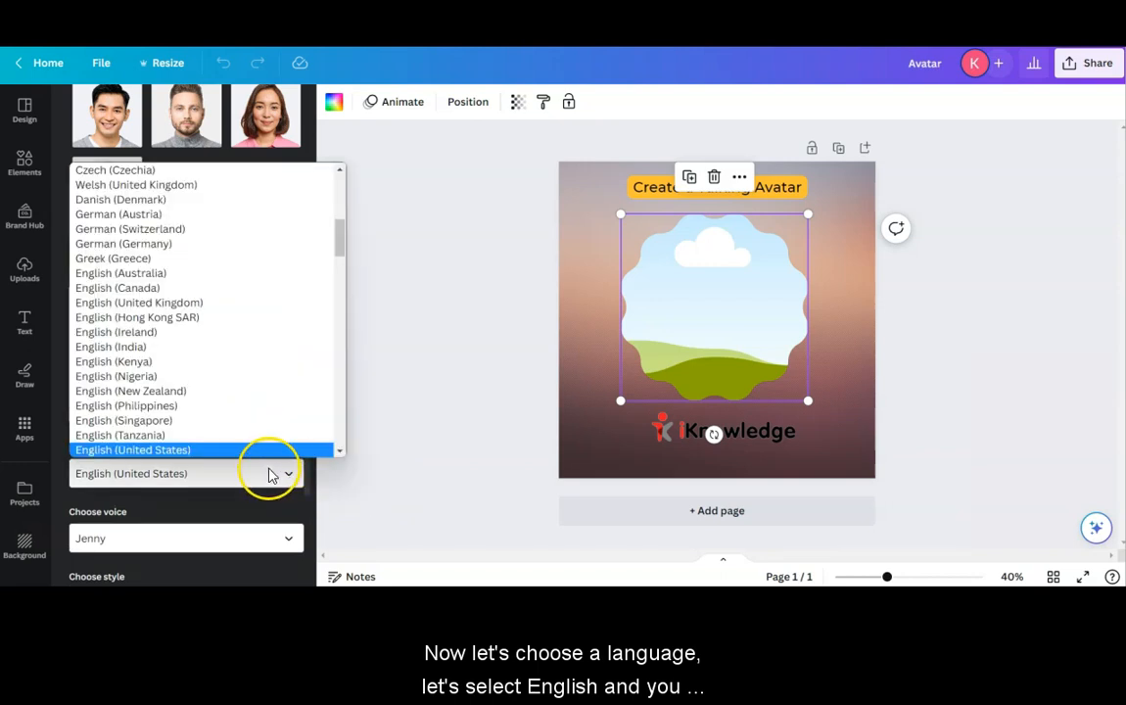
pyautogui.scroll(5, 231, 327)
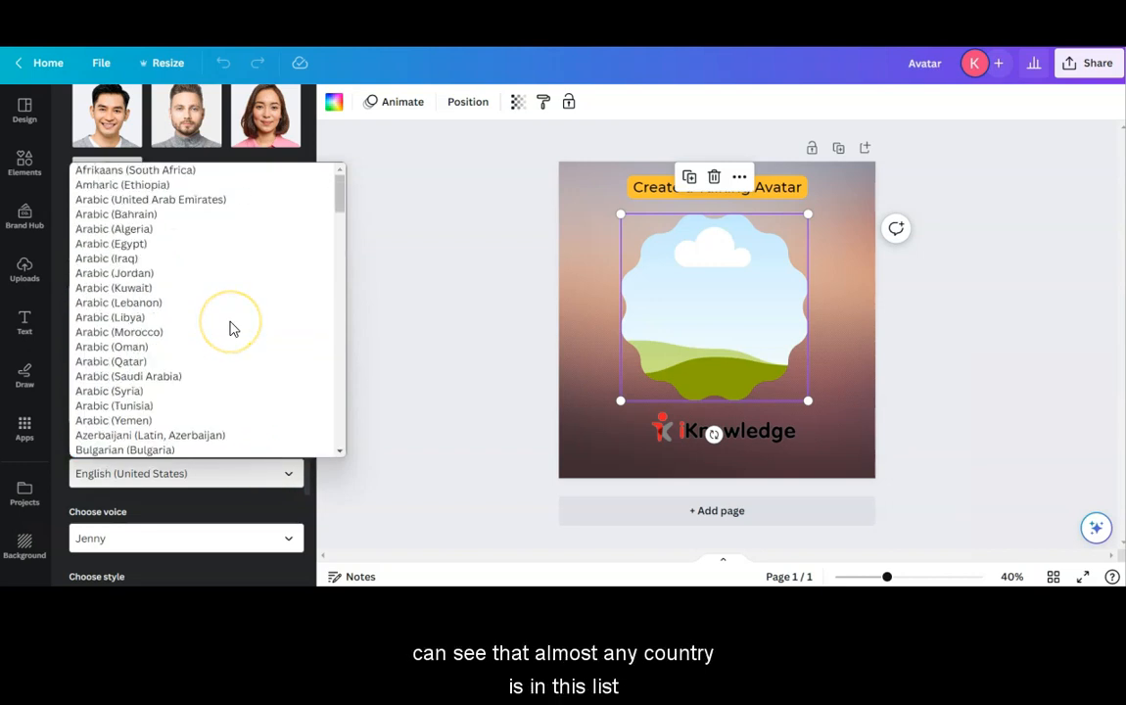
pyautogui.scroll(-15, 231, 327)
pyautogui.scroll(8, 231, 327)
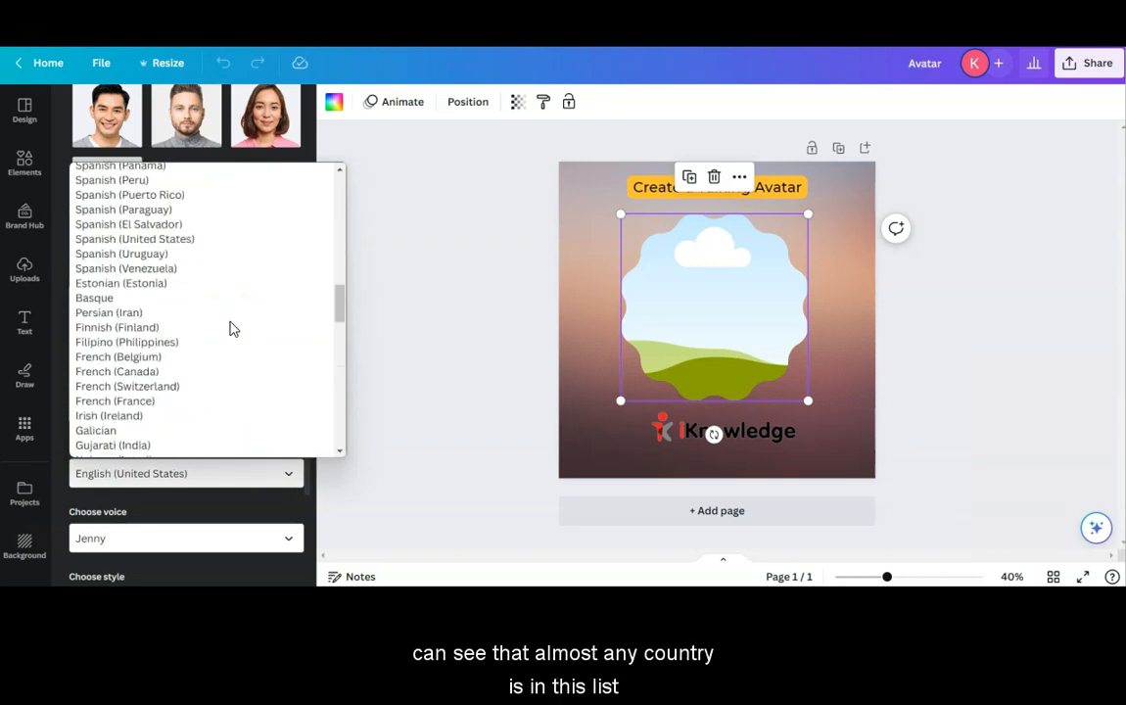
pyautogui.scroll(5, 231, 327)
pyautogui.click(386, 496)
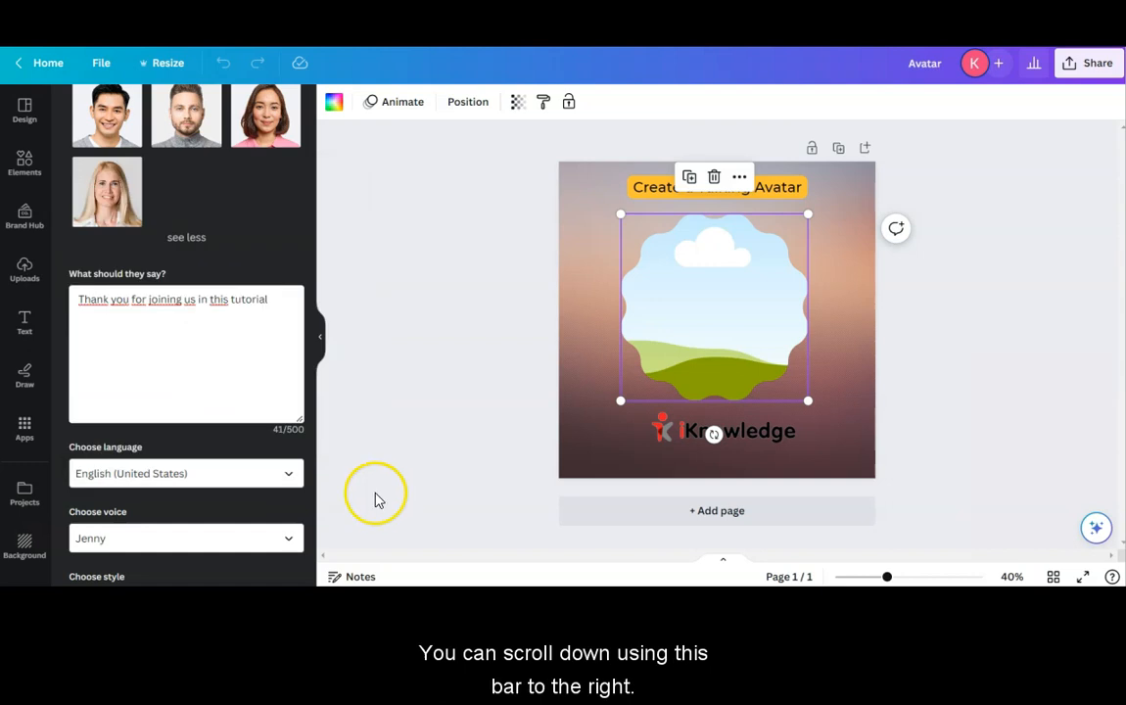
# Set the speaking style of the Jenny voice to friendly and preview the speech
pyautogui.moveTo(310, 446); pyautogui.dragTo(315, 496)
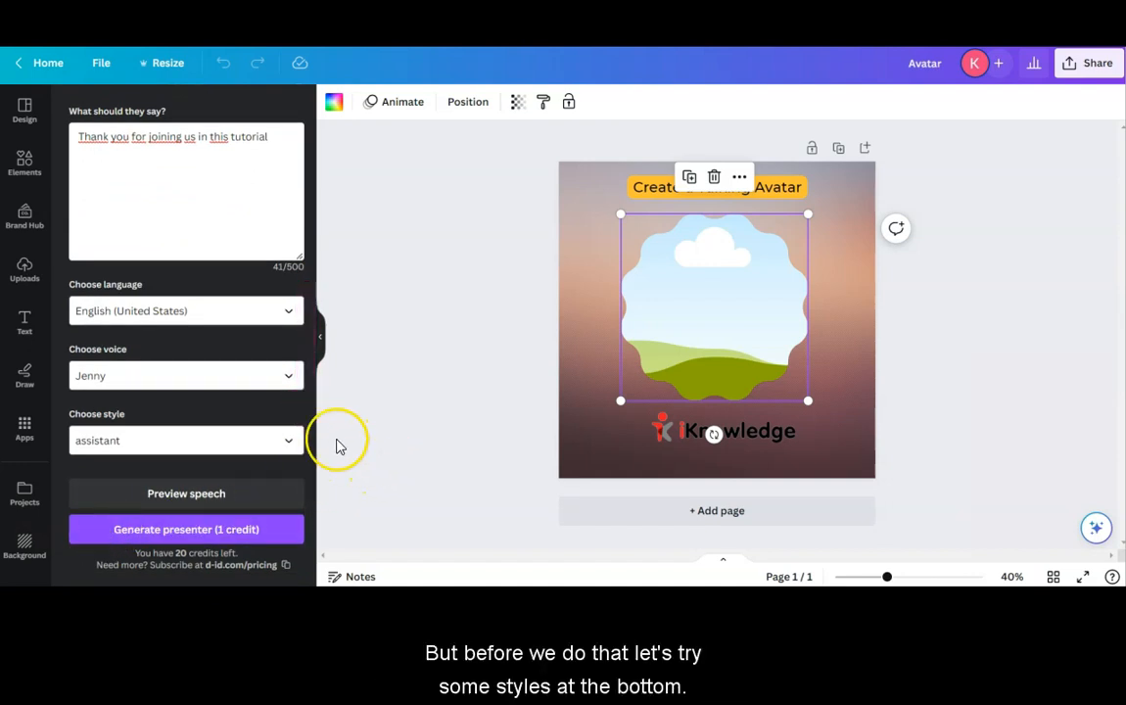
pyautogui.click(289, 441)
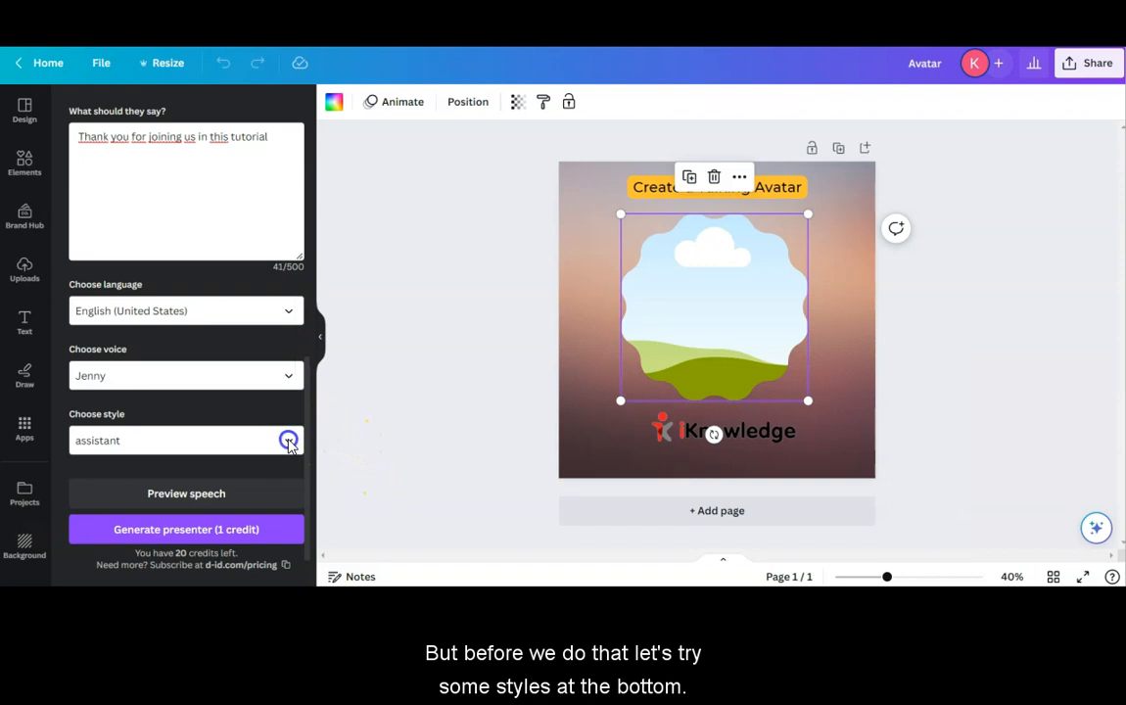
pyautogui.click(286, 443)
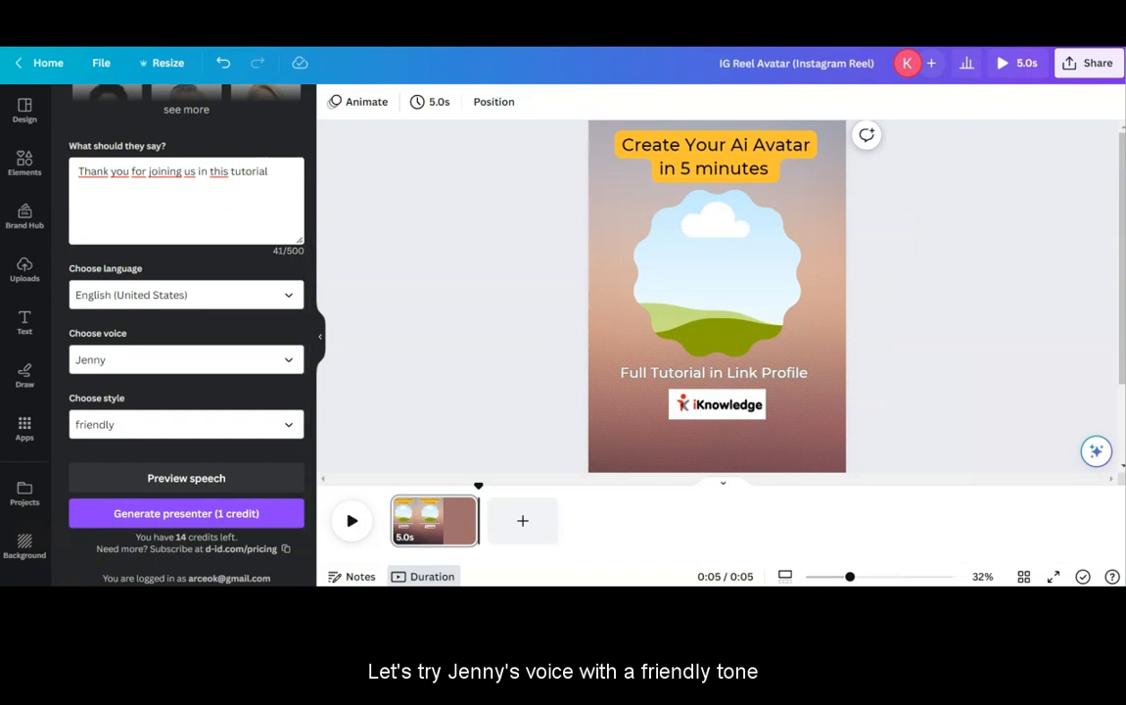
pyautogui.click(180, 478)
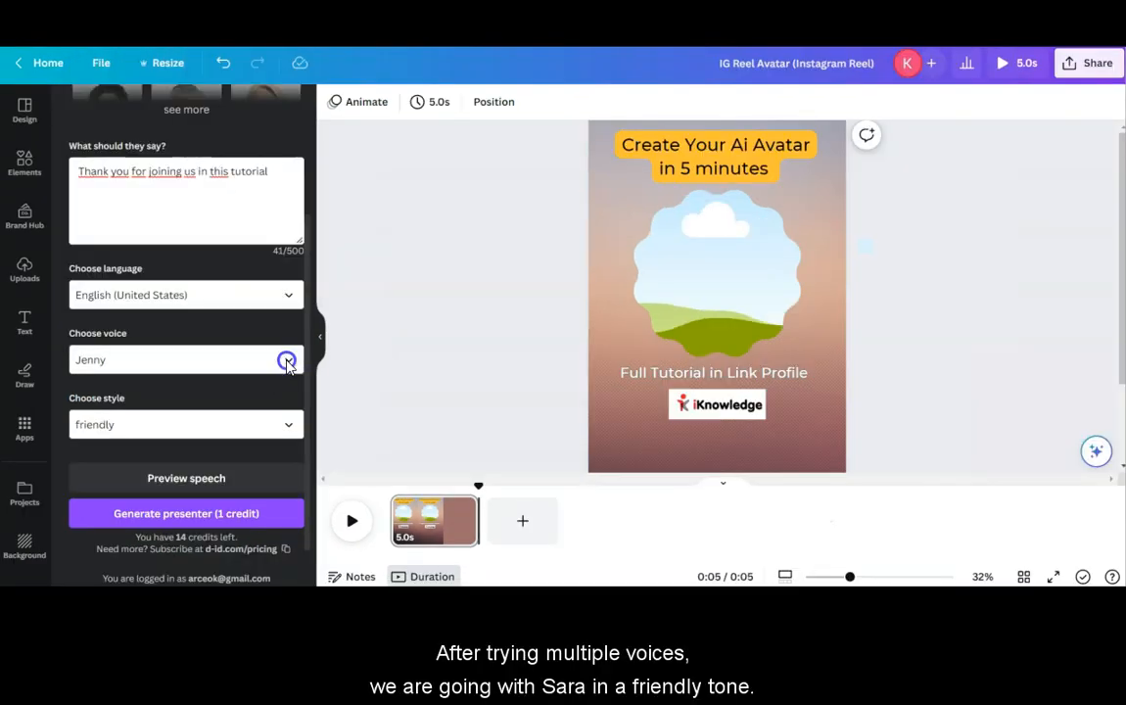
# Switch the presenter's voice to Sara and preview the speech
pyautogui.click(287, 362)
pyautogui.scroll(-3, 227, 308)
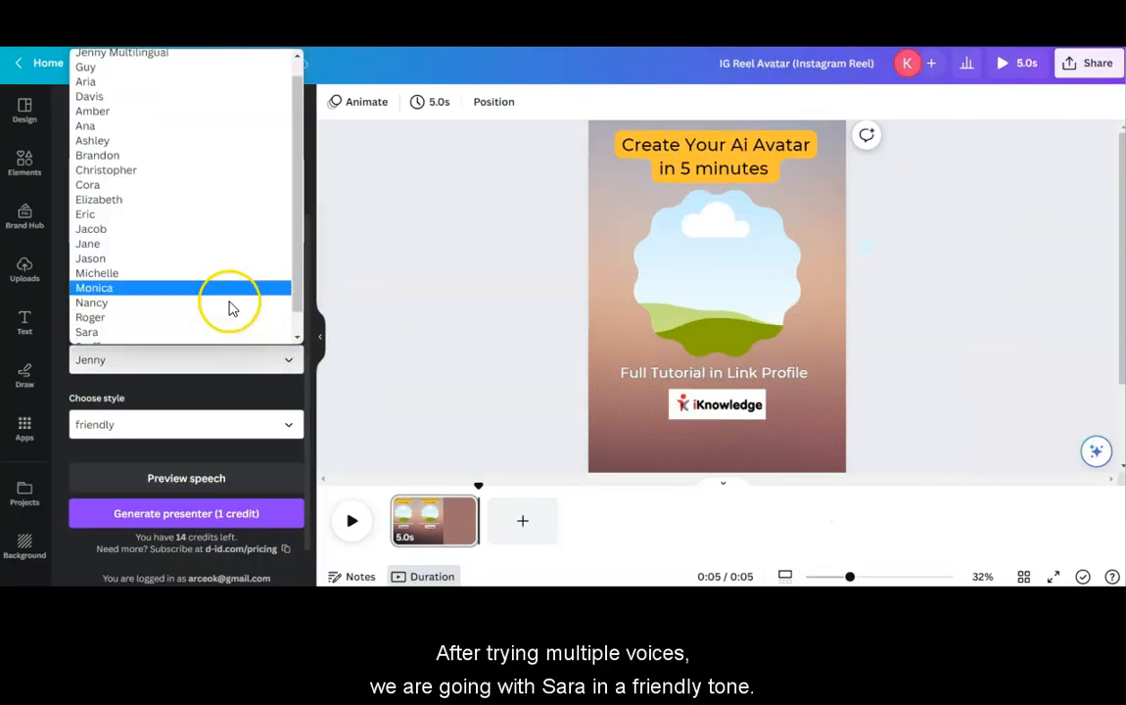
pyautogui.click(221, 307)
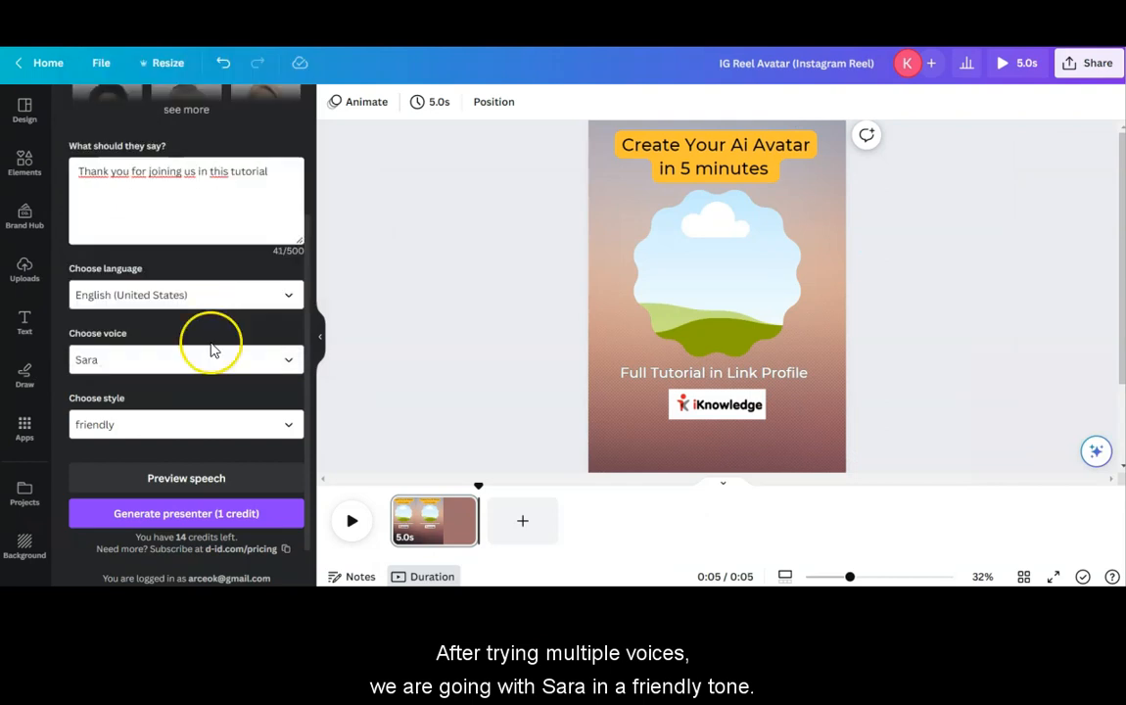
pyautogui.click(176, 480)
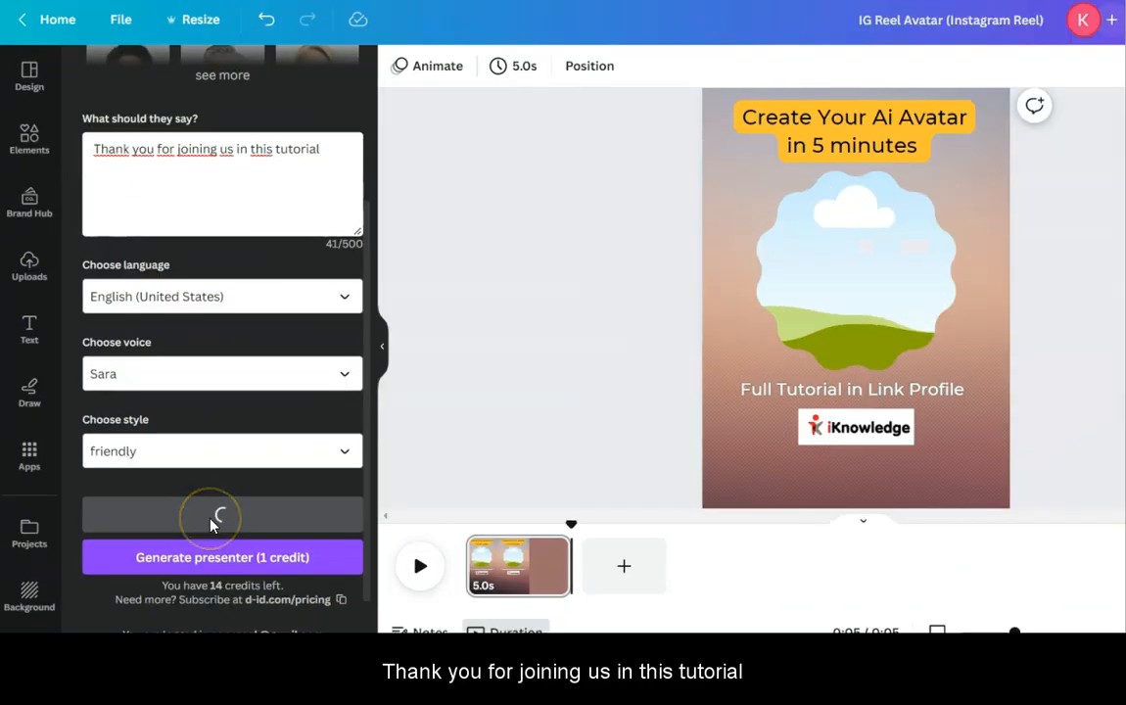
# Generate the presenter for 1 credit and place the resulting avatar video inside the scalloped frame so that it fills it
pyautogui.click(90, 545)
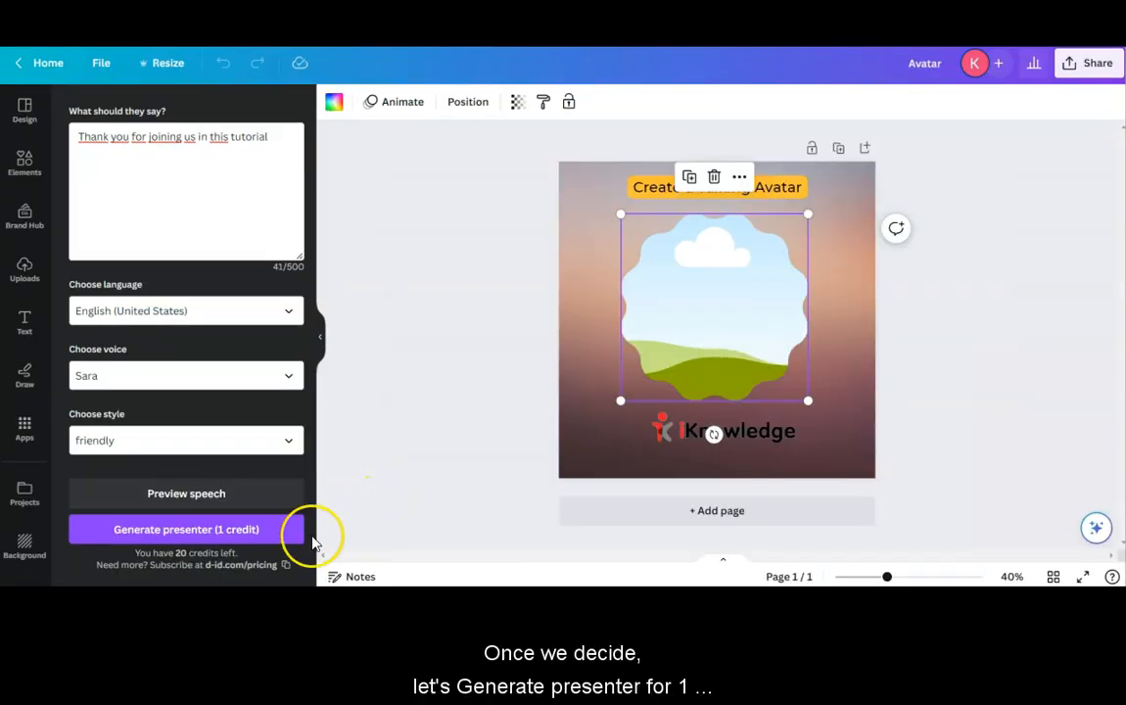
pyautogui.click(197, 537)
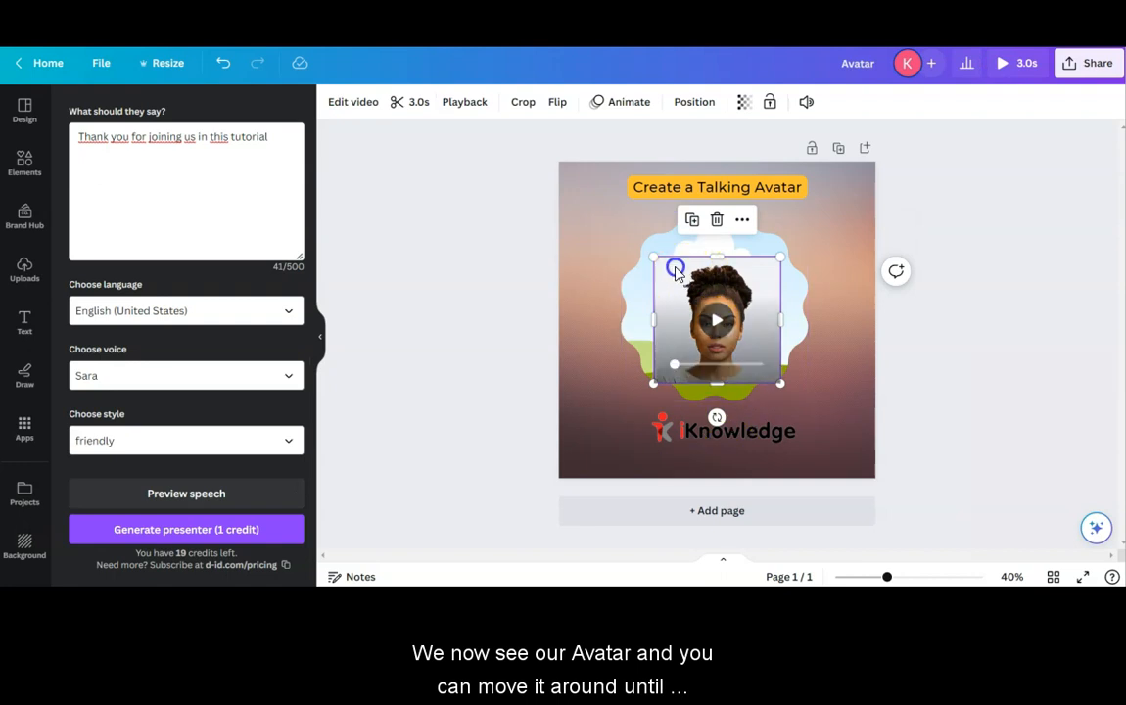
pyautogui.moveTo(662, 260); pyautogui.dragTo(621, 214)
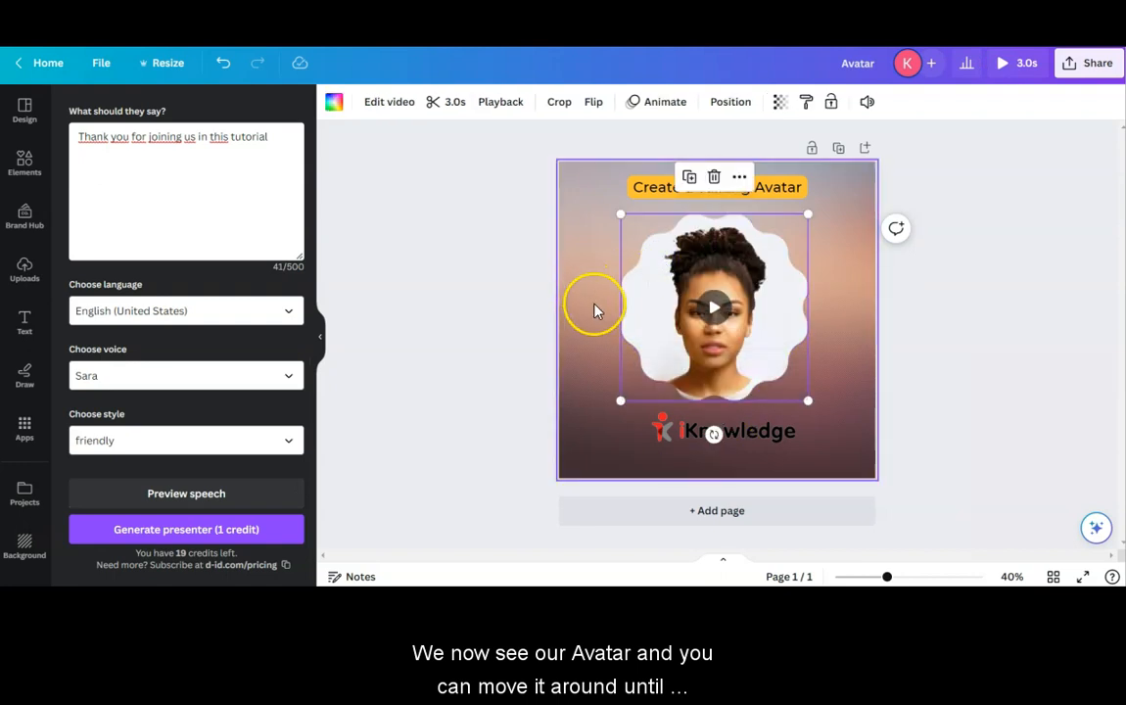
pyautogui.click(517, 360)
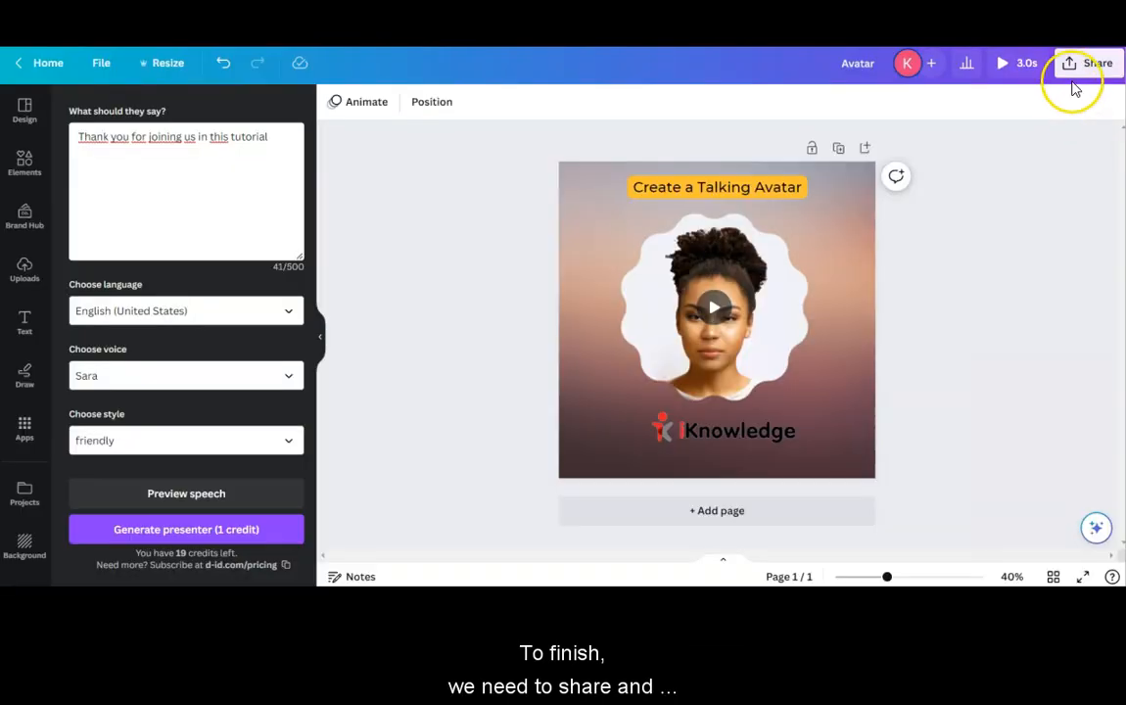
# Download the finished design as an MP4 video at the original 1,080 × 1,080 px quality
pyautogui.click(1083, 67)
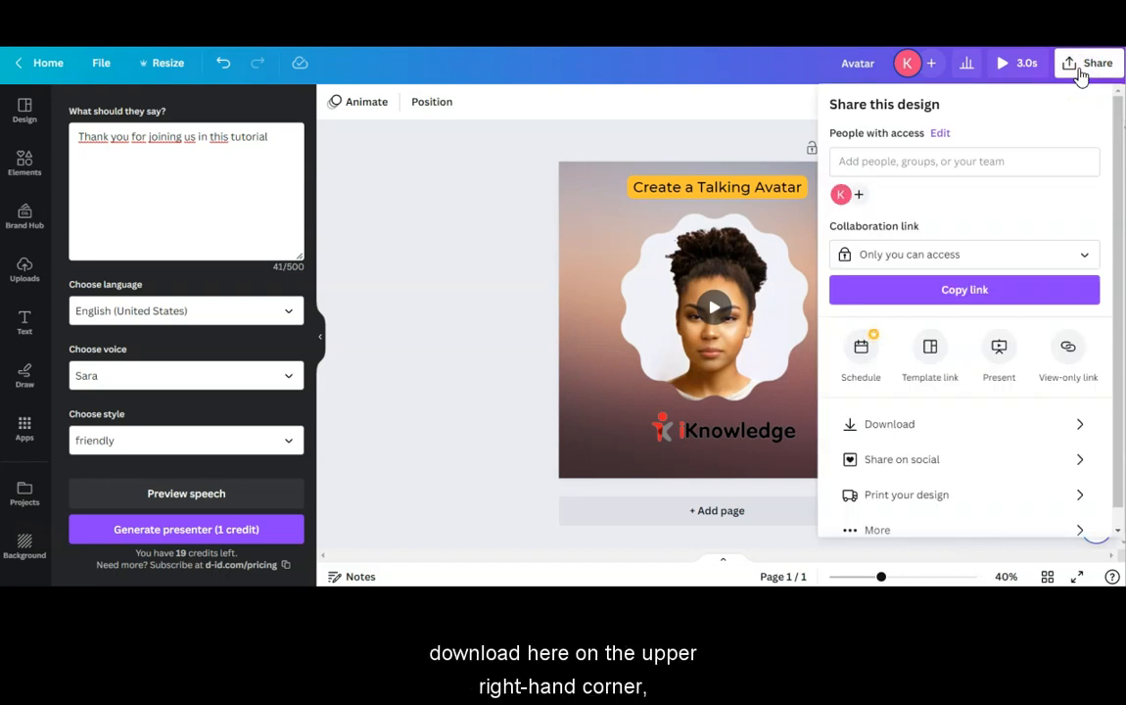
pyautogui.click(887, 423)
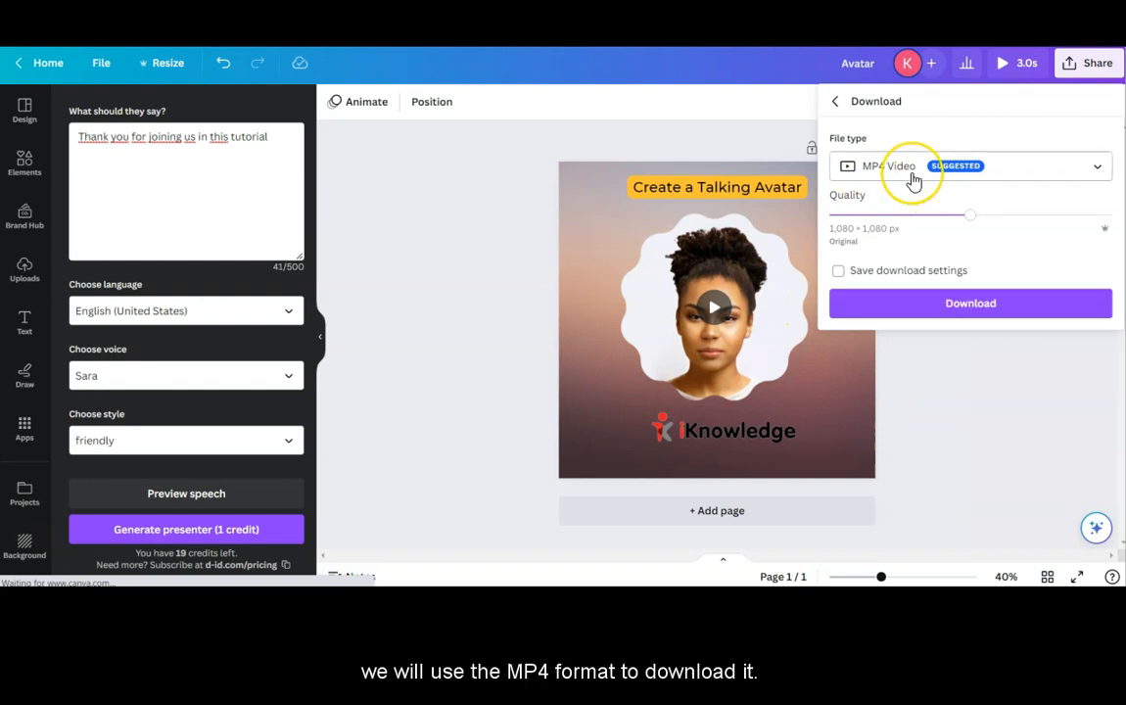
pyautogui.click(935, 309)
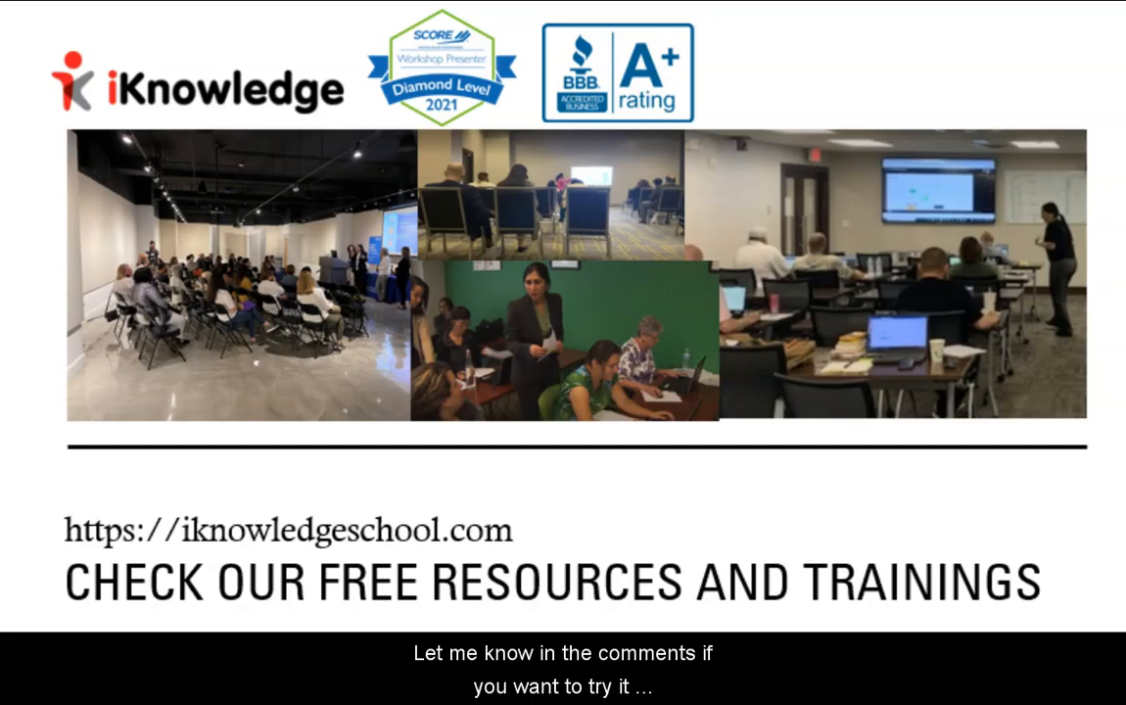